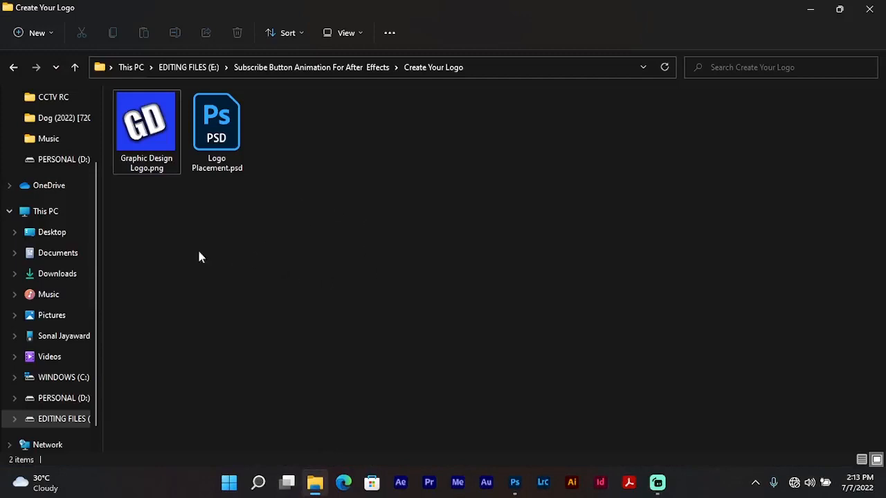
left_click_drag(256, 253, 173, 168)
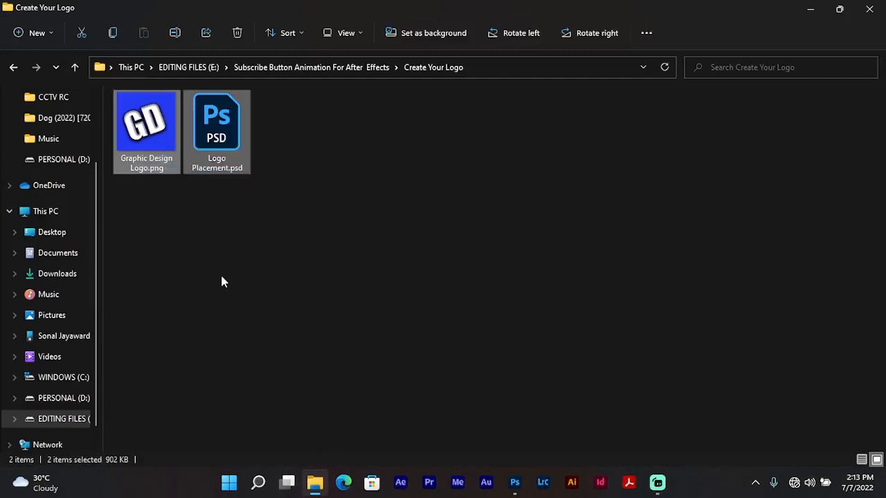
left_click(222, 277)
left_click_drag(146, 222, 142, 139)
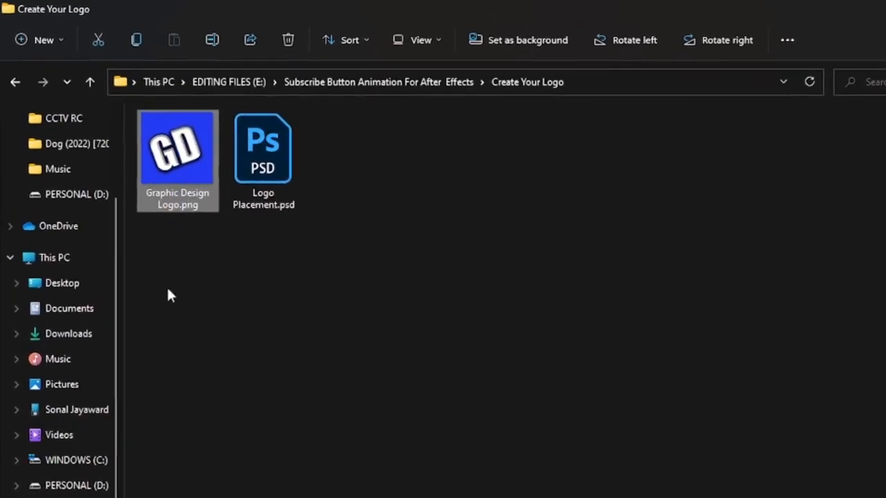
left_click_drag(170, 295, 171, 159)
left_click(226, 285)
left_click(192, 168)
left_click(417, 271)
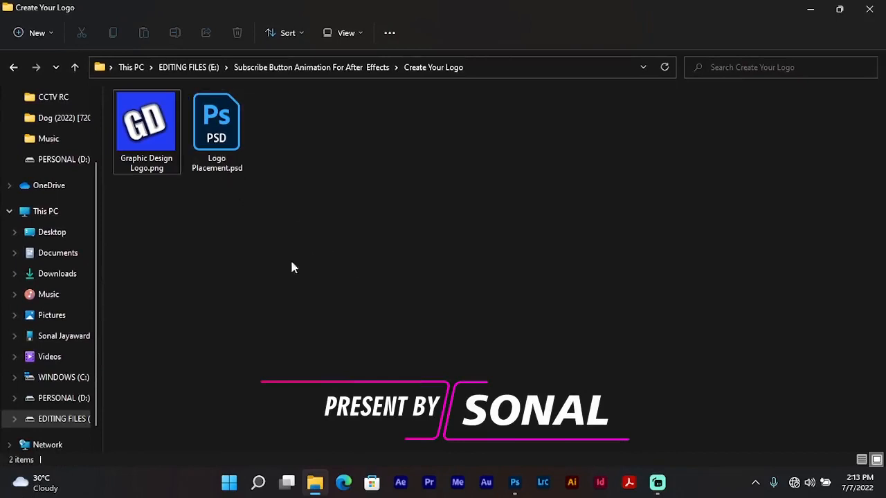
left_click_drag(183, 256, 215, 170)
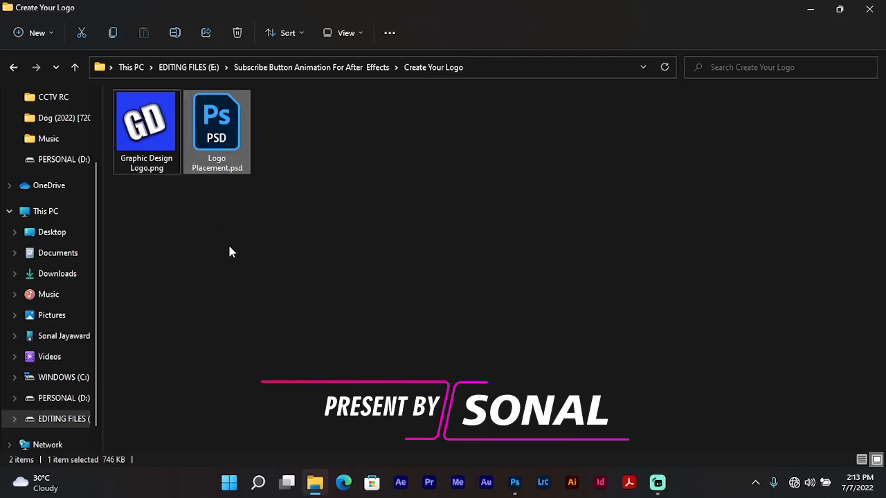
left_click(228, 242)
Open Logo Placement.psd from the Create Your Logo folder in Photoshop.
left_click(223, 125)
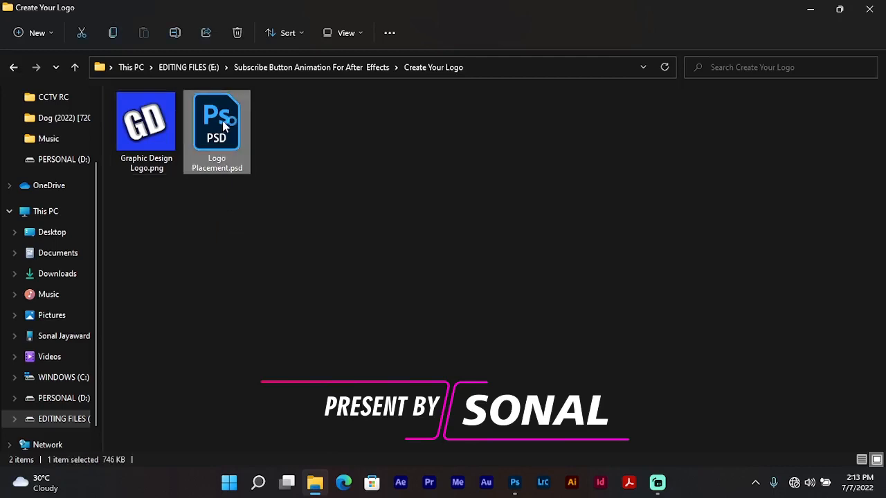
double_click(224, 125)
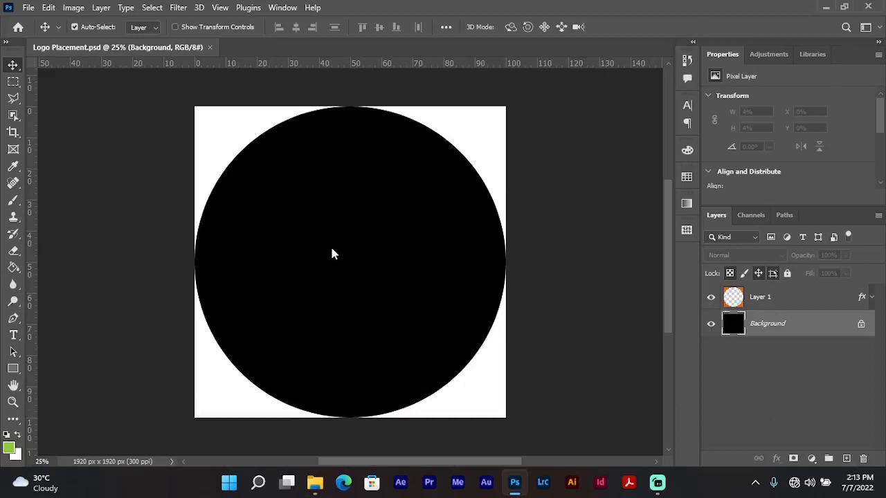
left_click(509, 289)
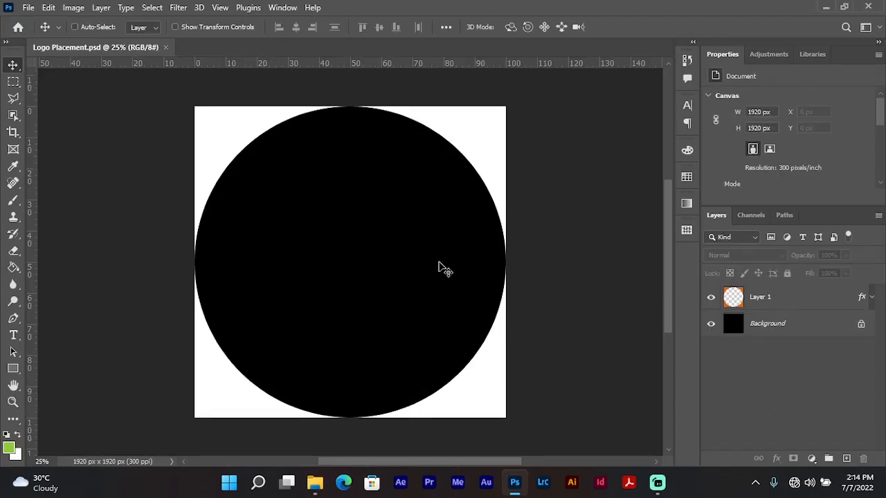
scroll(438, 268, "up", 2)
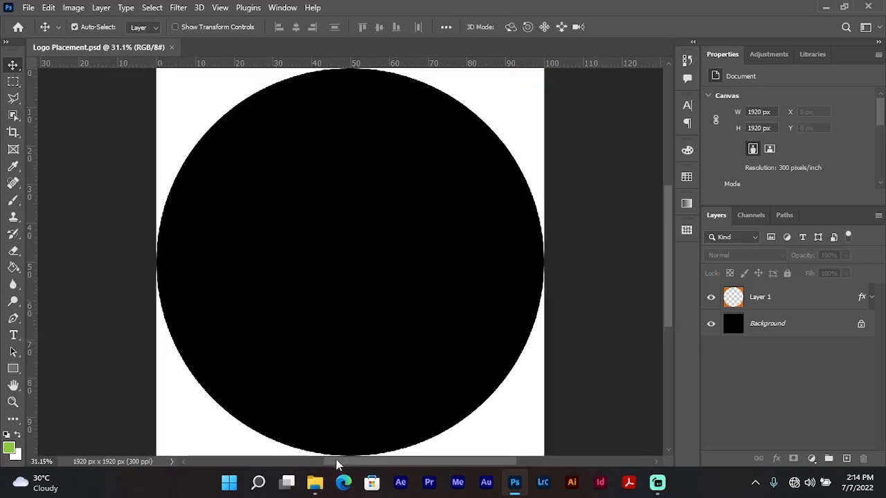
Place Graphic Design Logo.png from the Create Your Logo folder into the Logo Placement document.
left_click(315, 485)
left_click_drag(154, 251, 124, 173)
left_click(839, 9)
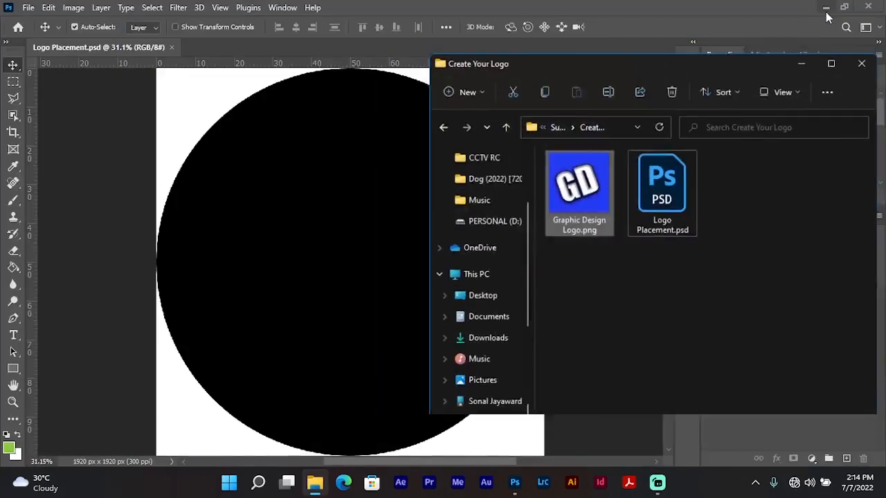
left_click_drag(583, 194, 269, 277)
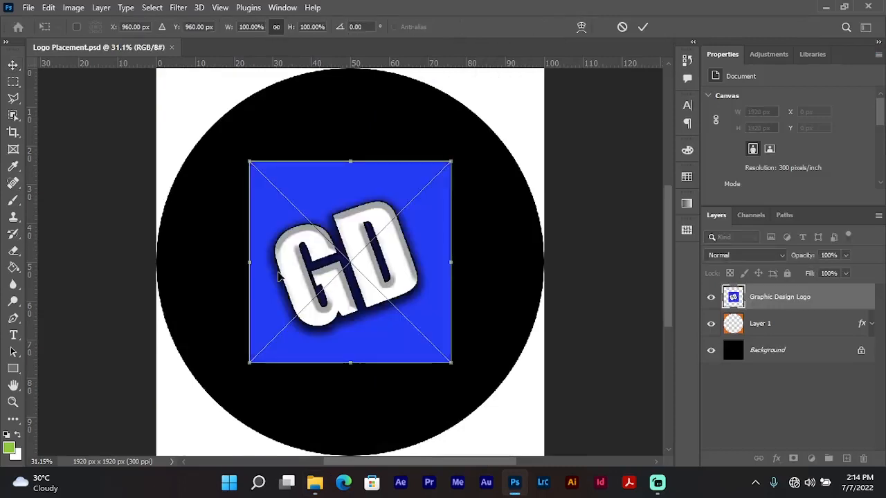
Scale the placed logo up to about 1907 px square so it covers the circle, and commit the placement.
scroll(293, 264, "down", 1)
scroll(293, 264, "down", 1)
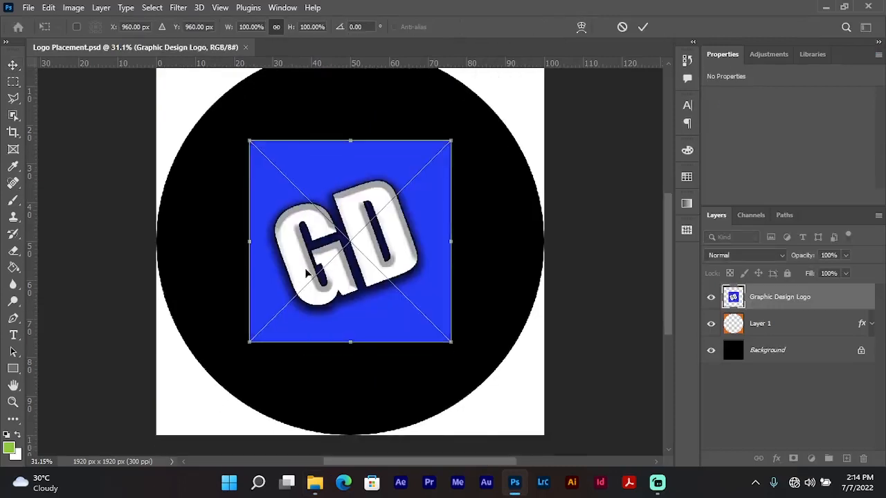
scroll(320, 273, "down", 1)
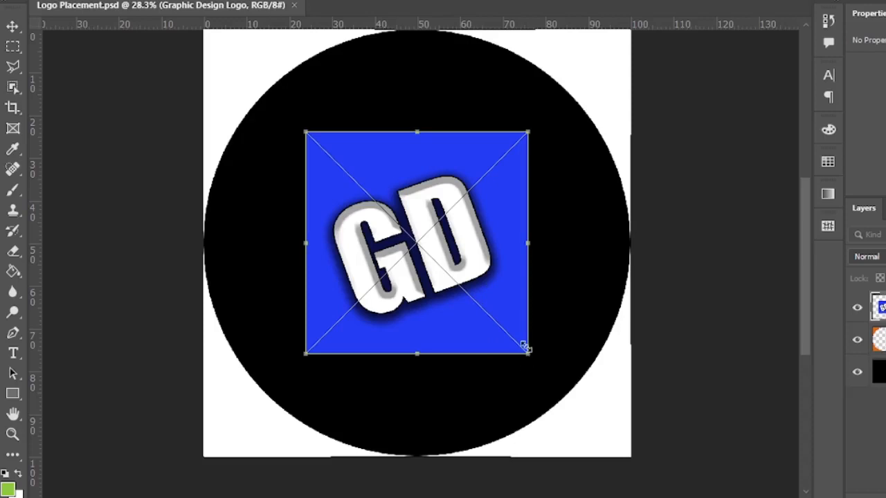
left_click_drag(524, 352, 612, 465)
left_click_drag(301, 132, 191, 80)
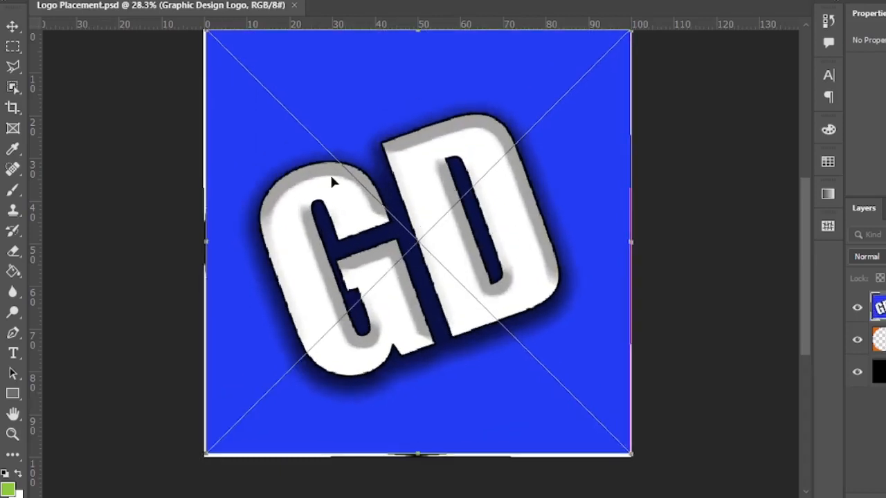
scroll(477, 176, "up", 1)
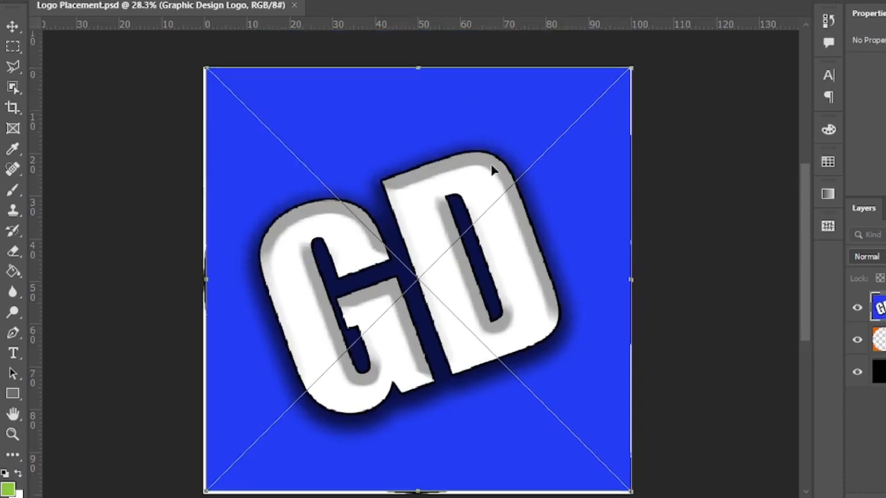
scroll(490, 166, "down", 1)
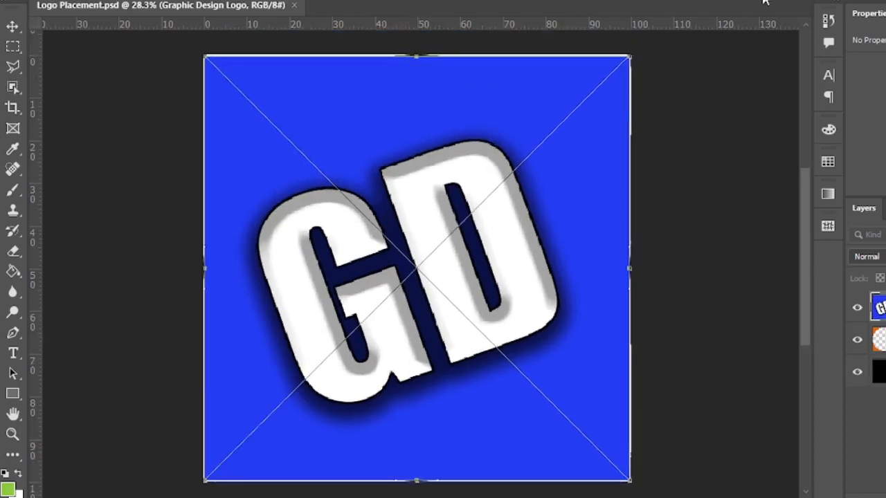
key("Return")
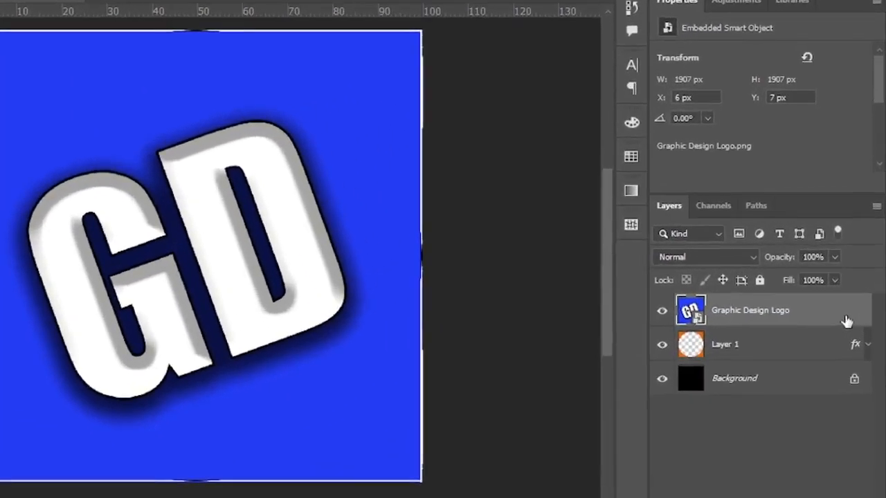
Move the Graphic Design Logo layer below Layer 1 so the circular frame masks it.
left_click(728, 346)
left_click_drag(818, 312, 806, 360)
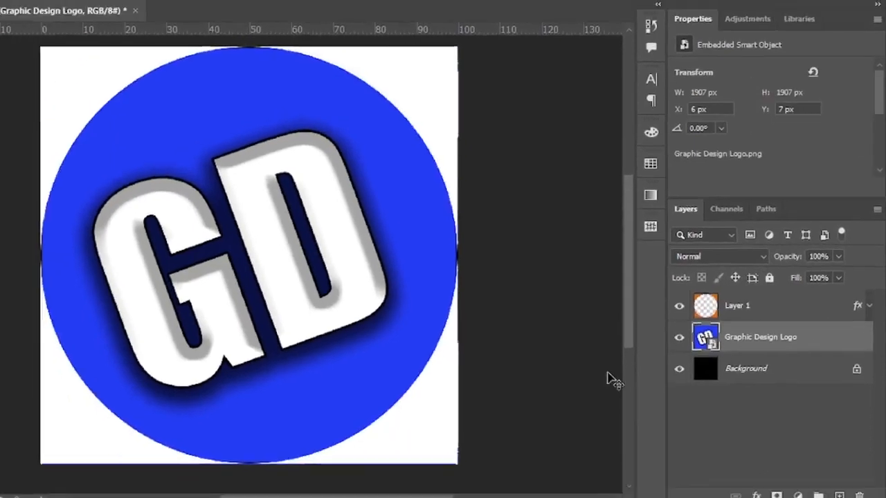
left_click(609, 378)
Examine how well the logo fills the circular frame, up close and as a whole.
scroll(445, 263, "down", 1)
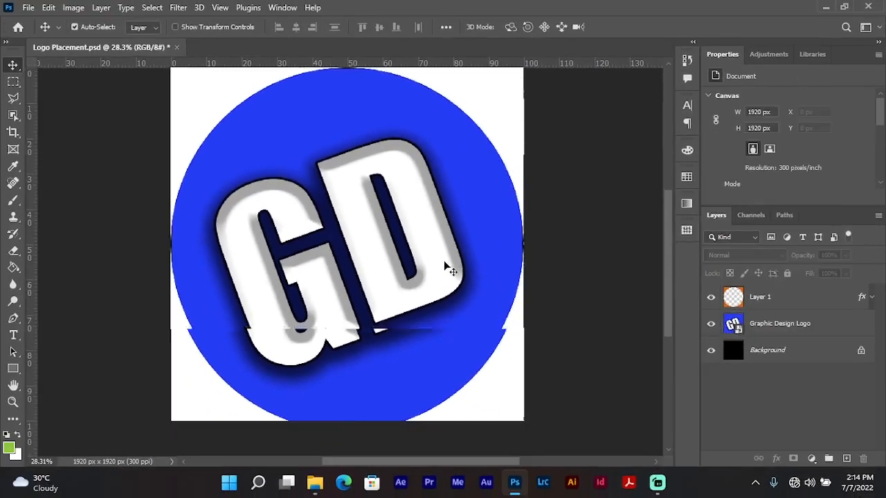
scroll(445, 267, "up", 1)
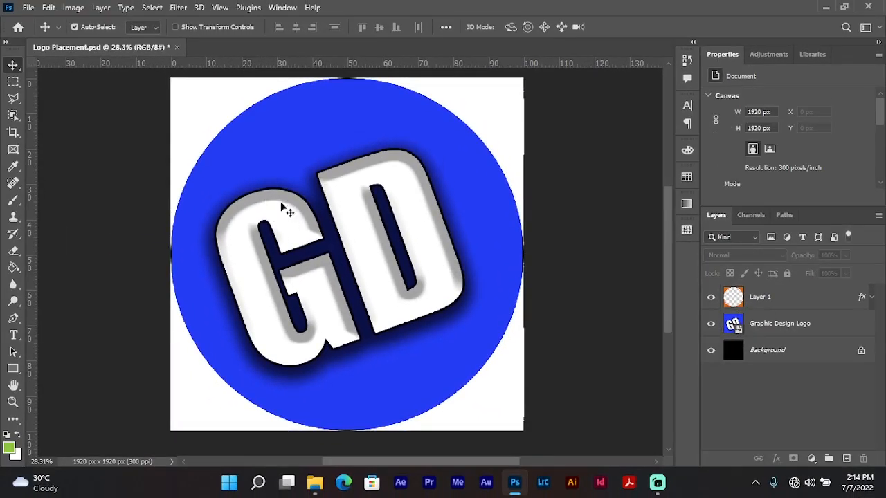
key("ctrl+plus")
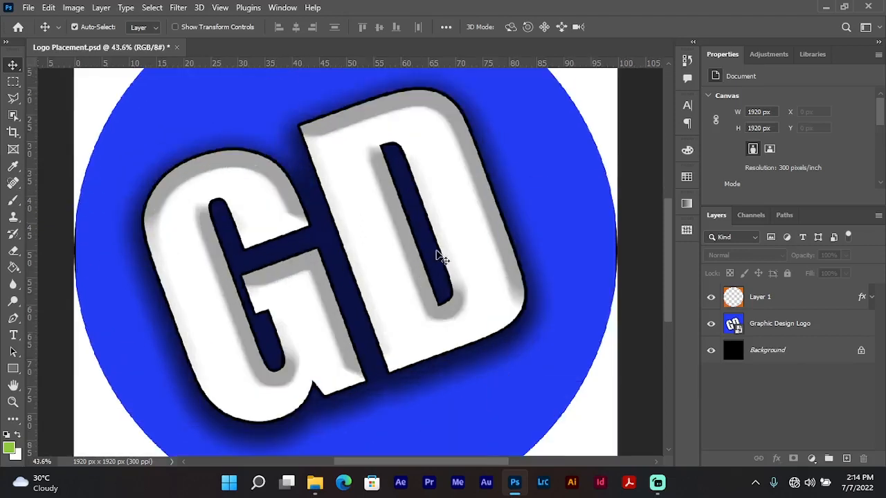
scroll(437, 254, "down", 2)
scroll(439, 253, "down", 1)
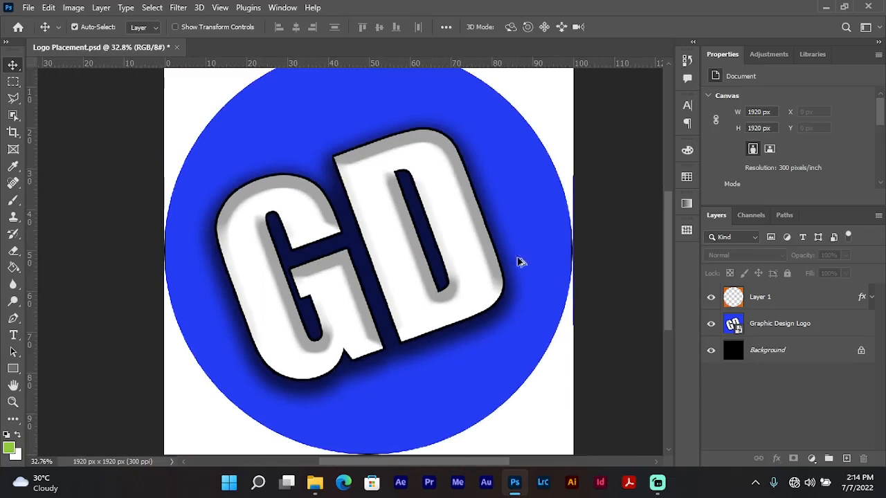
scroll(536, 265, "down", 1)
scroll(463, 241, "down", 1)
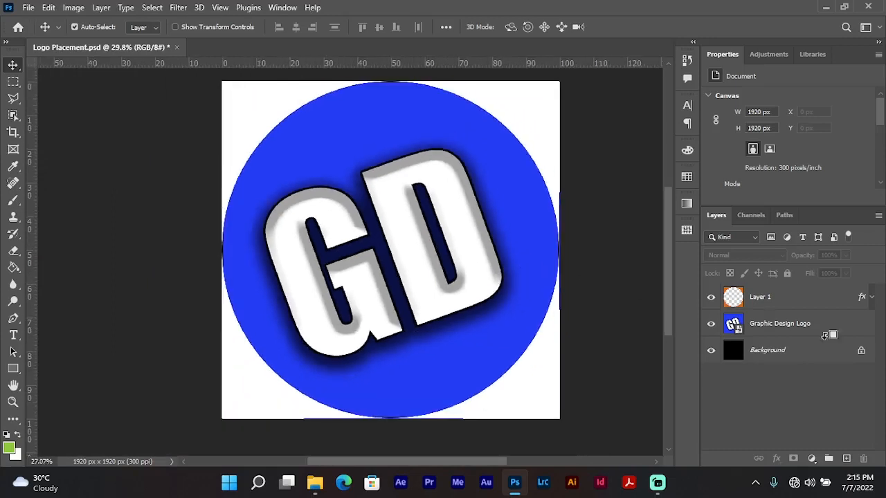
Hide Layer 1 and enlarge the logo to about 197% so it extends slightly past the canvas edges.
left_click(711, 297)
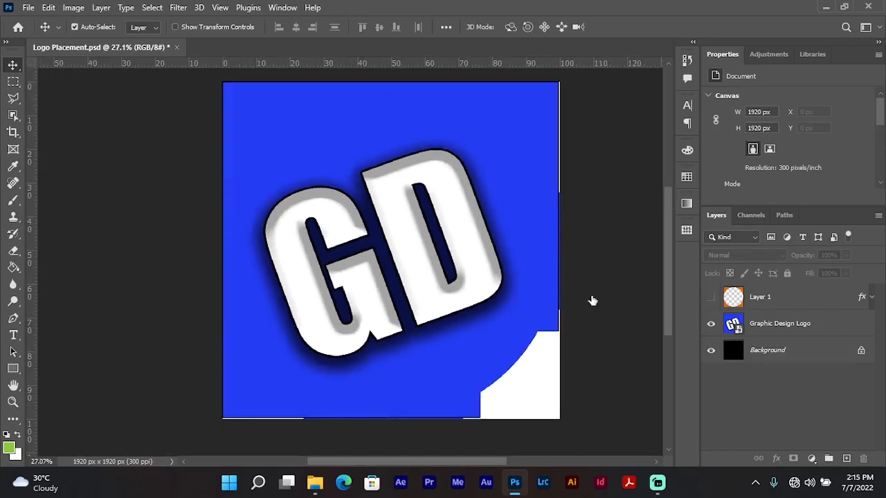
left_click(413, 239)
key("ctrl+t")
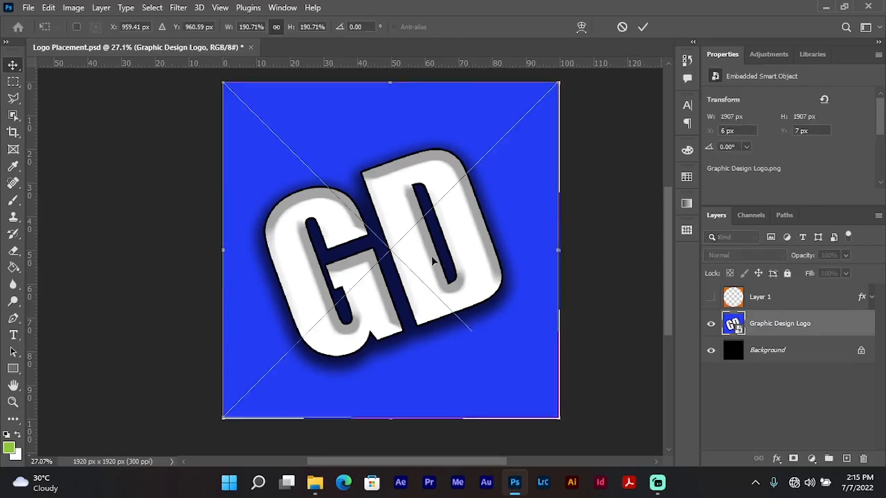
left_click_drag(559, 418, 569, 421)
left_click_drag(420, 330, 416, 328)
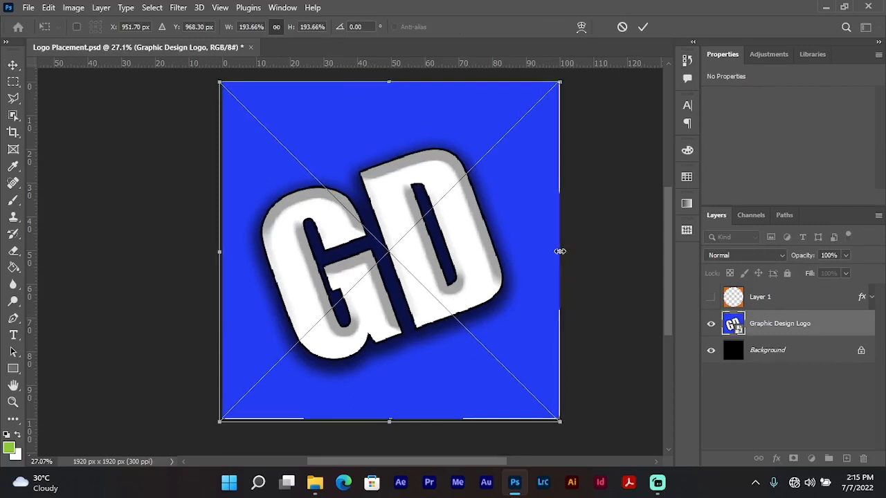
left_click_drag(560, 252, 565, 251)
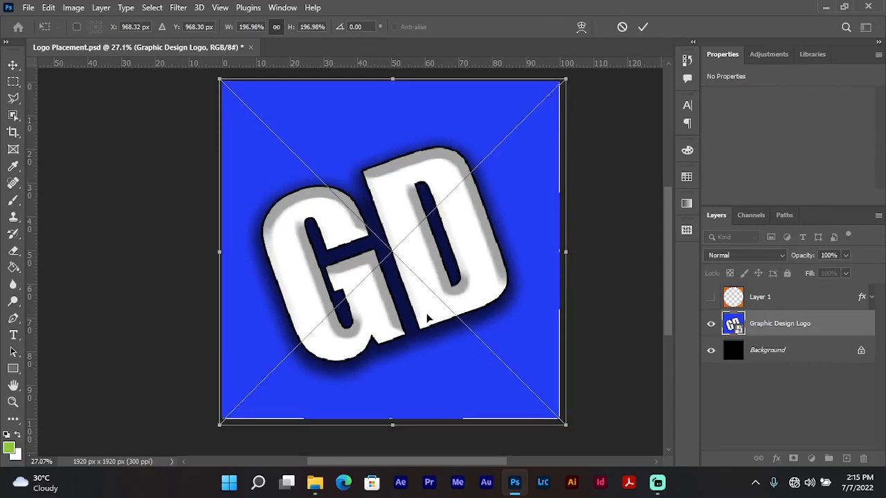
left_click_drag(425, 317, 440, 295)
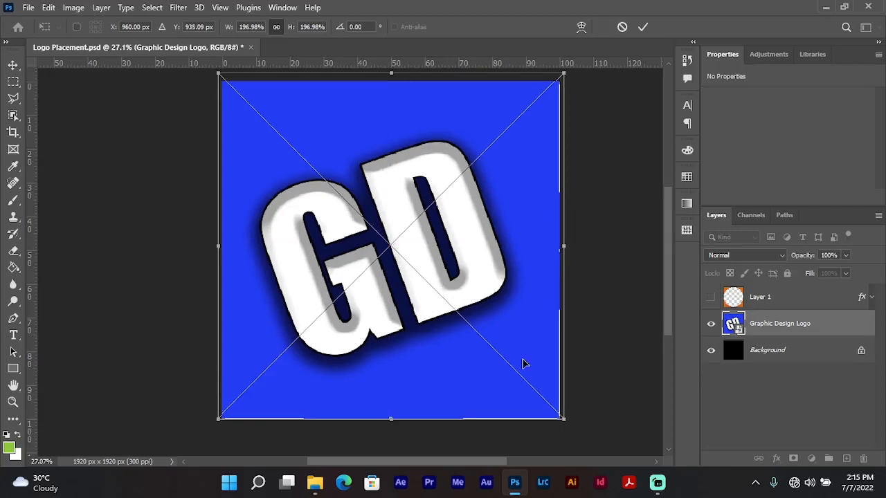
left_click(643, 27)
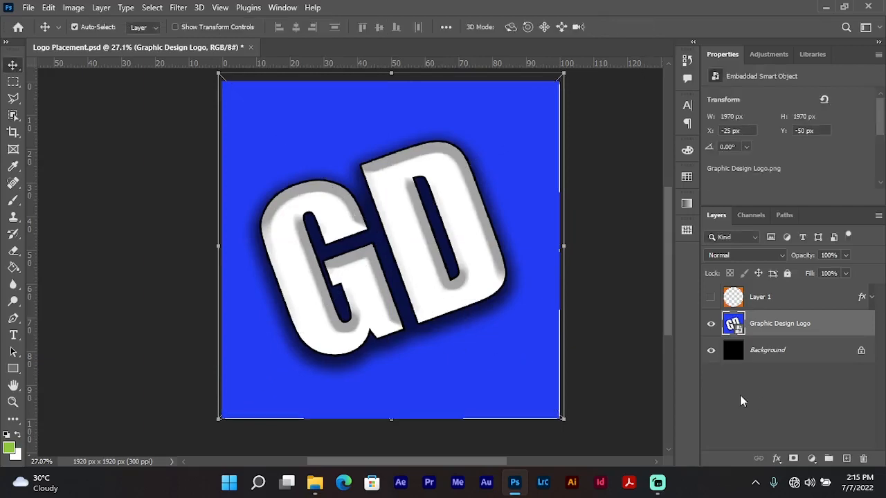
Centre the logo vertically against a selection of the entire canvas, deselect, and show Layer 1 again.
key("ctrl+a")
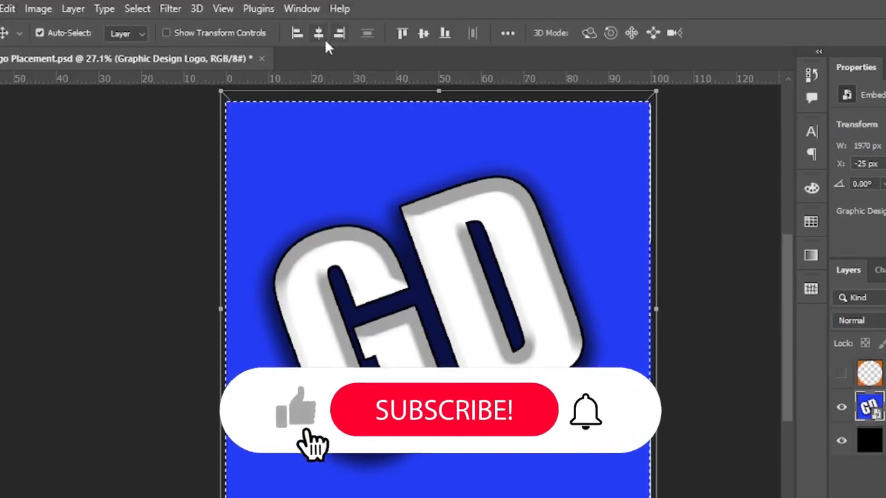
left_click(423, 32)
left_click(725, 301)
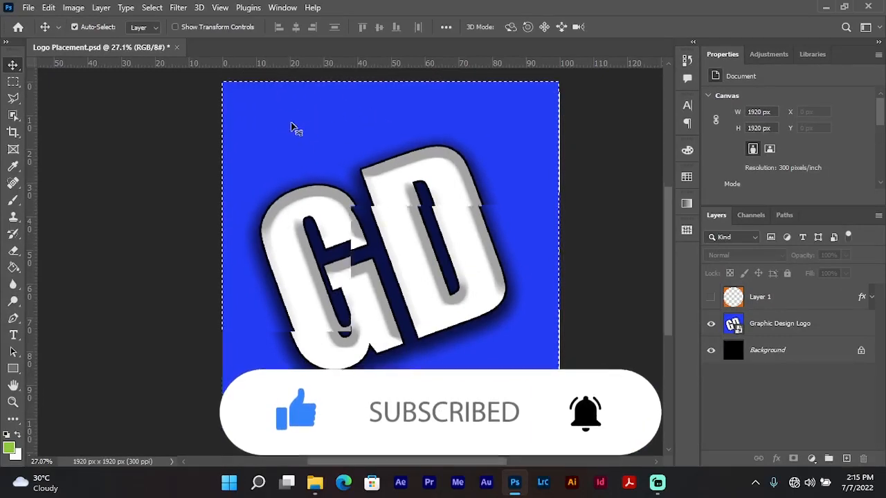
key("ctrl+d")
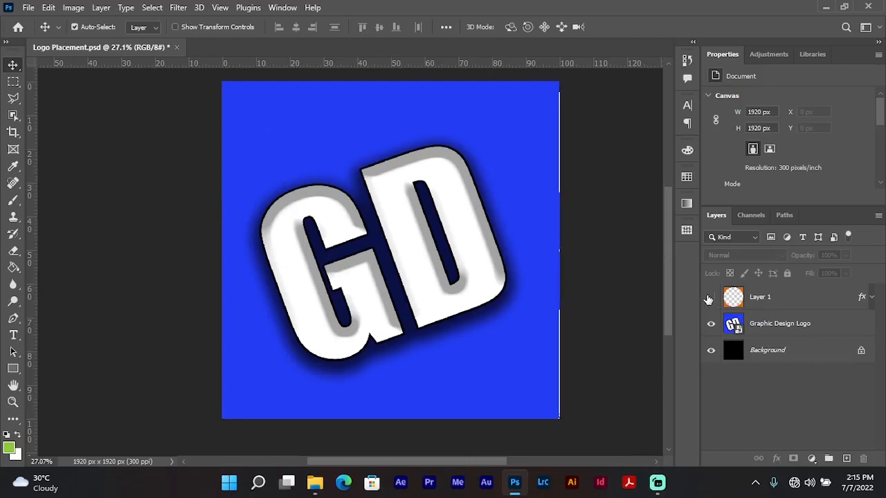
left_click(710, 297)
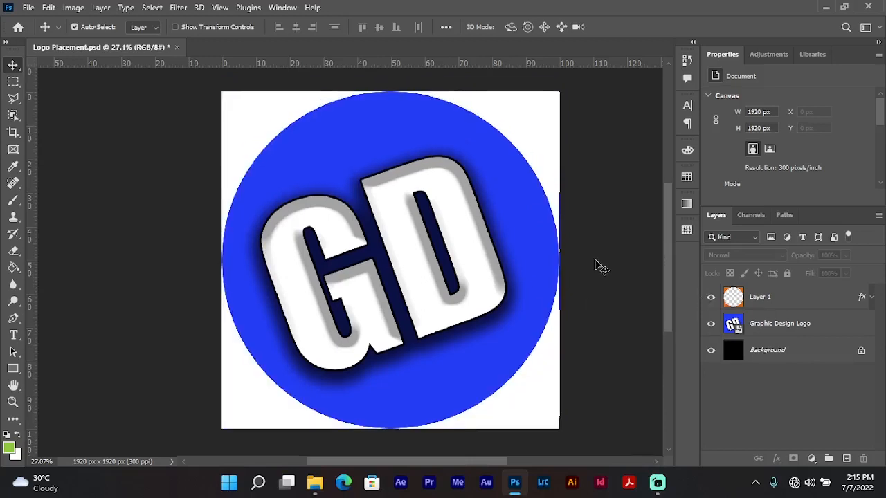
scroll(600, 269, "up", 1)
scroll(597, 267, "down", 4)
scroll(596, 267, "up", 4)
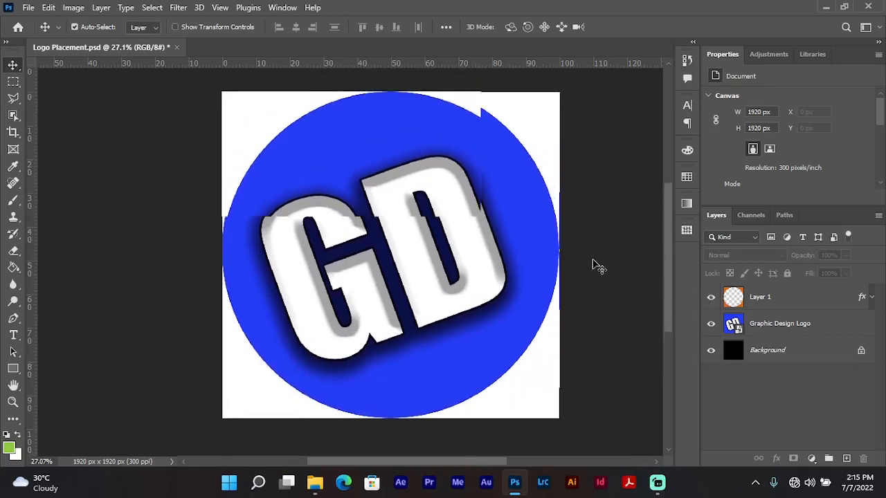
scroll(598, 267, "down", 1)
scroll(598, 267, "up", 1)
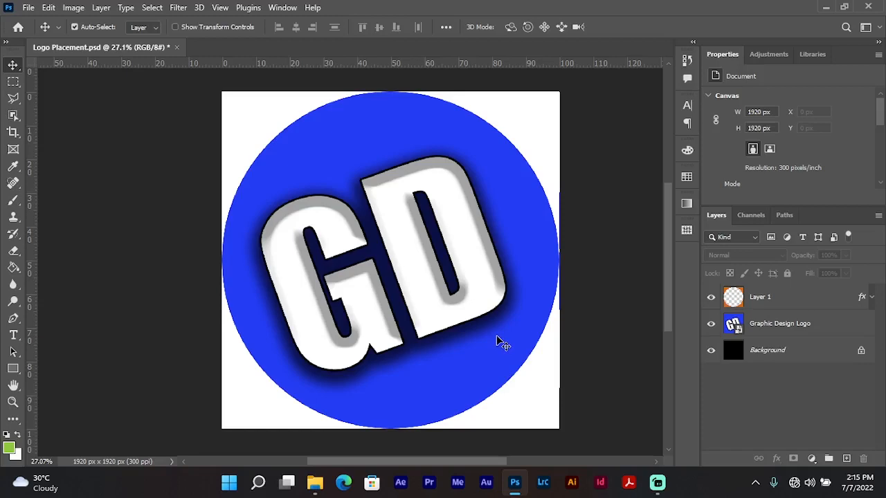
Set up an export of the logo document as a JPG with quality 7.
key("ctrl+alt+shift+w")
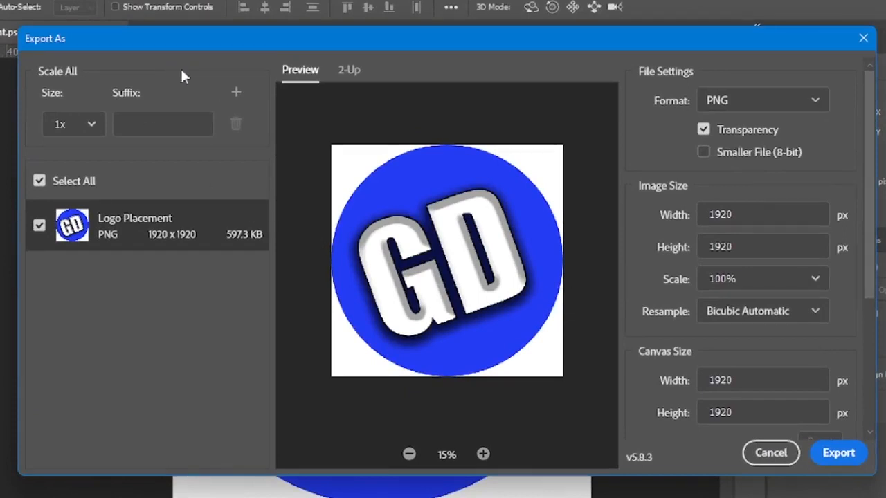
left_click(805, 108)
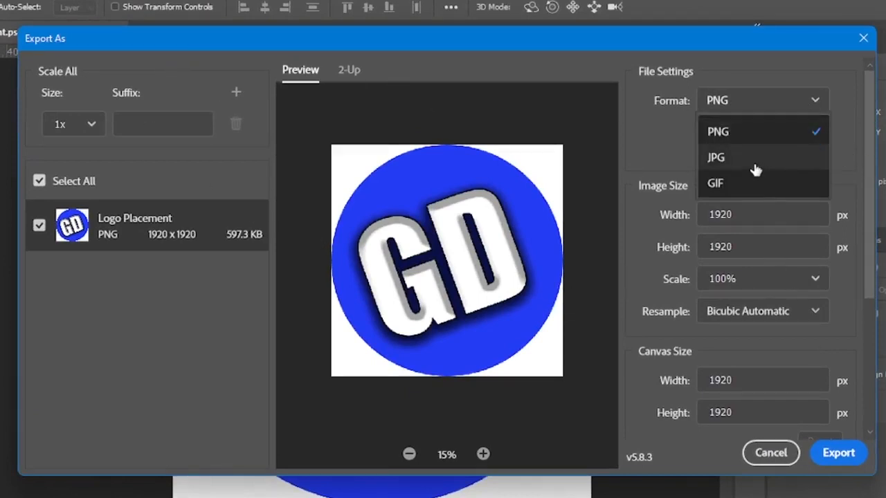
key("Escape")
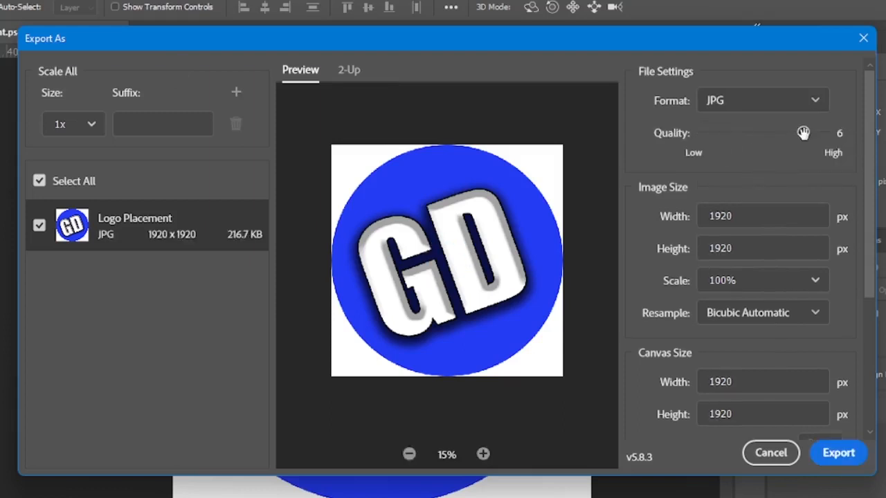
left_click_drag(802, 133, 822, 134)
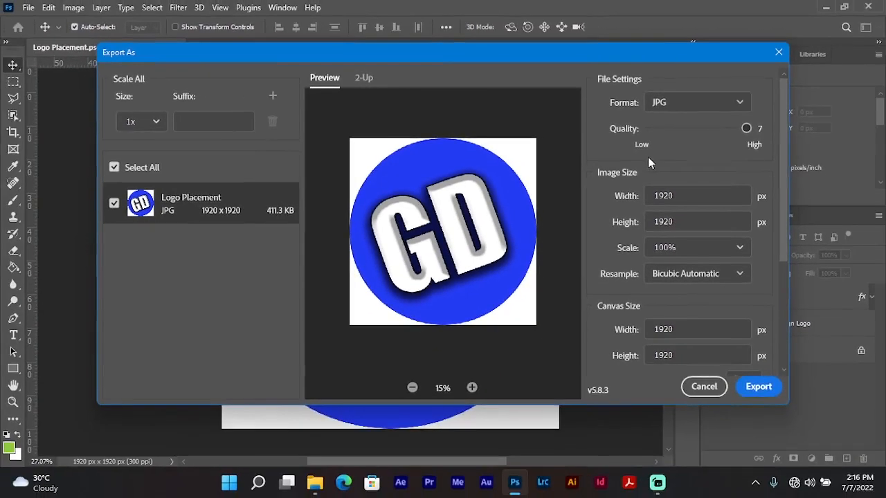
Export the JPG to the Desktop under the file name Logo.
left_click(759, 386)
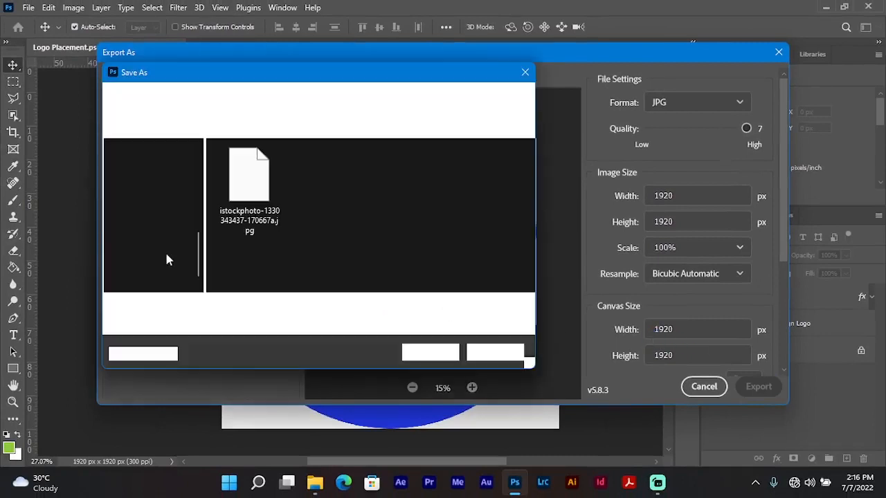
scroll(161, 190, "up", 1)
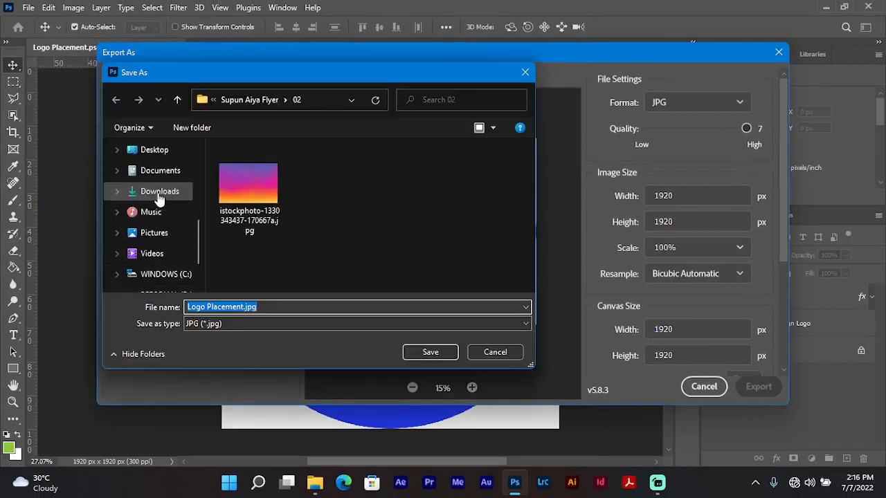
scroll(159, 199, "up", 1)
left_click(135, 175)
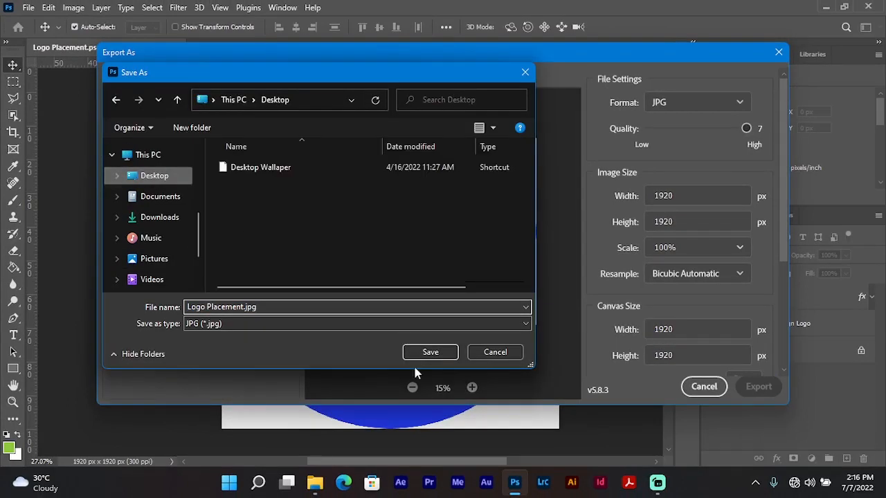
left_click(317, 307)
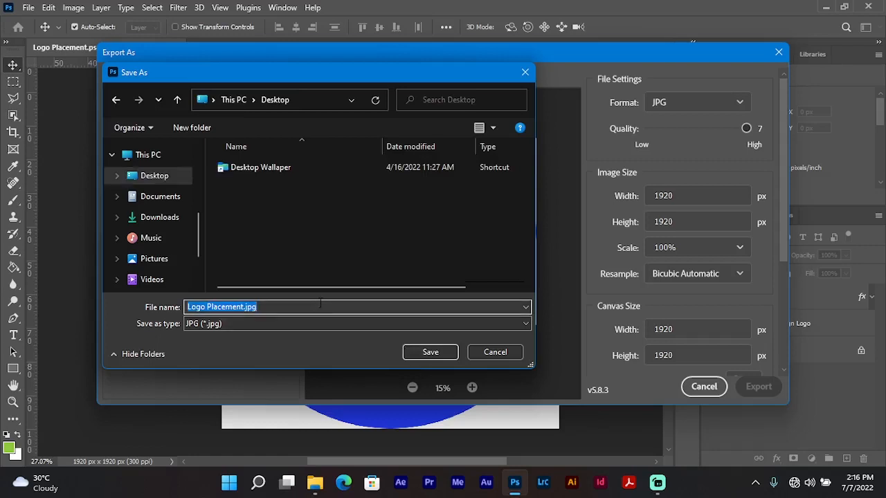
type("L")
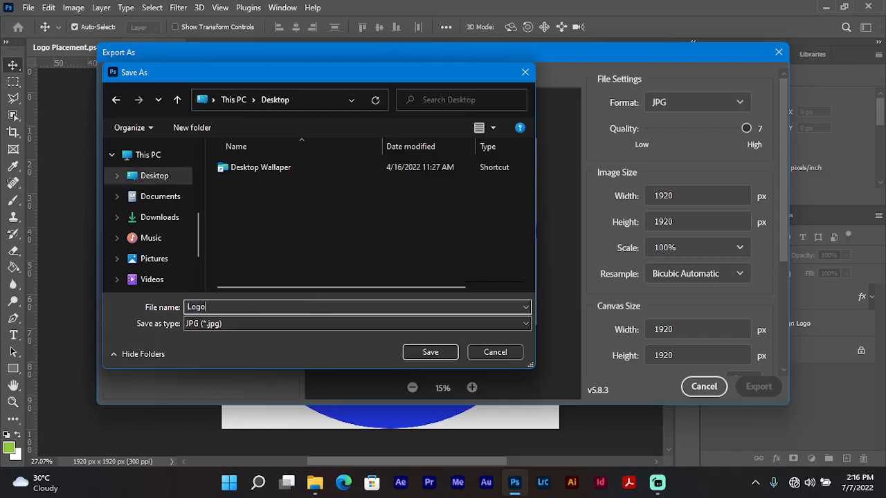
type("ogo")
left_click(426, 352)
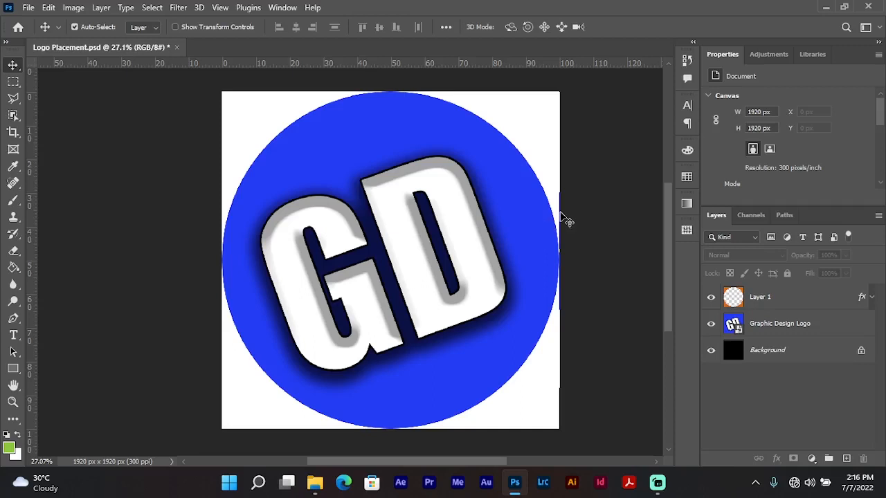
Close the Logo Placement document and return to the Subscribe Button Animation For After Effects folder in the file manager.
left_click(177, 47)
left_click(383, 186)
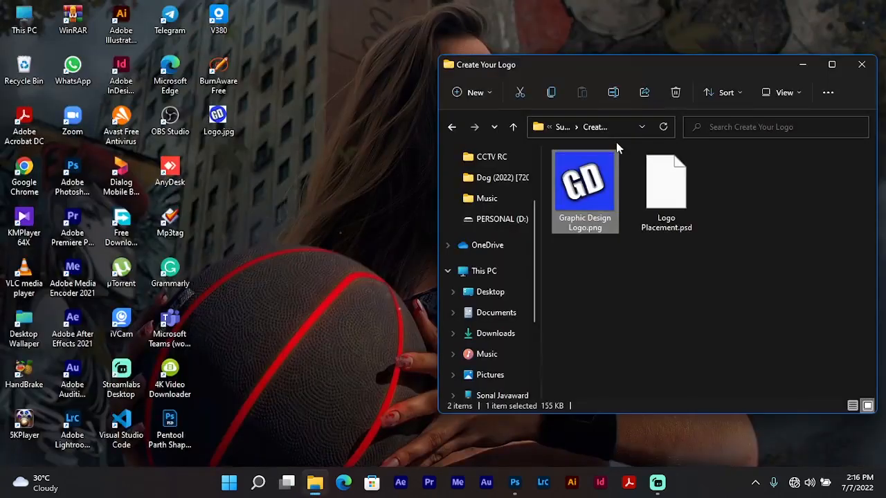
left_click_drag(252, 217, 309, 151)
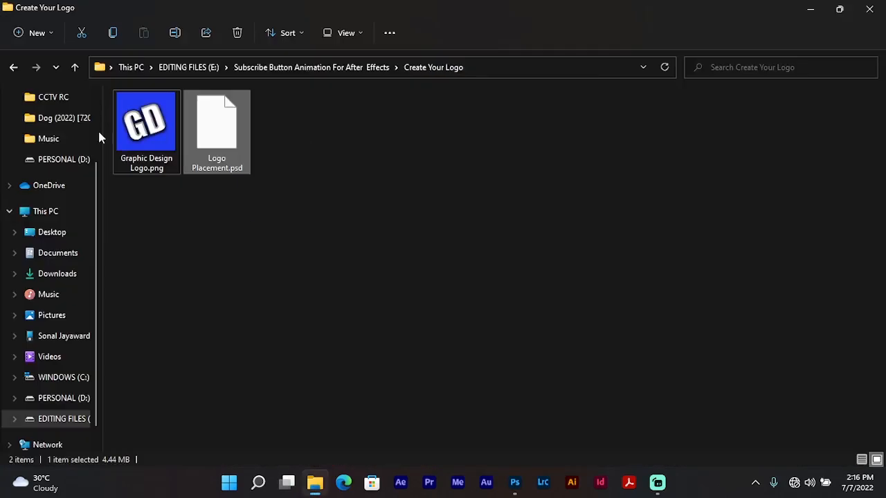
left_click(13, 67)
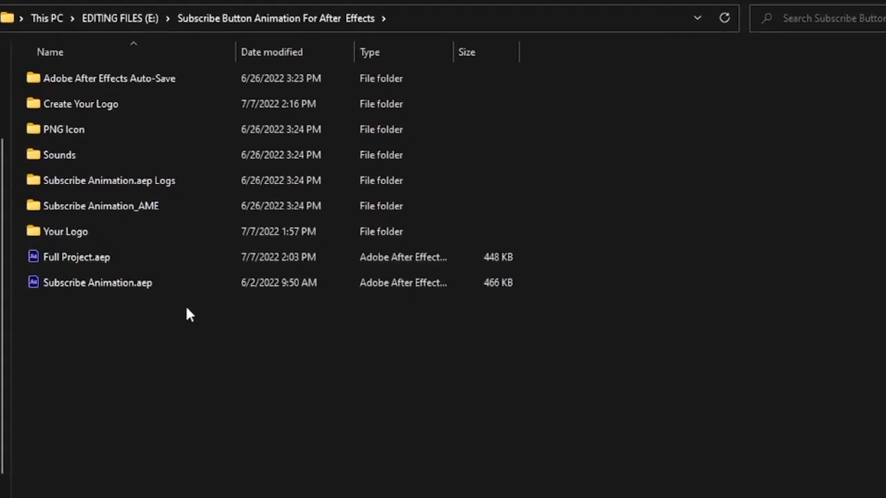
Launch After Effects by trying to open Full Project.aep from the folder, and dismiss the warning.
left_click_drag(452, 357, 329, 117)
left_click(736, 241)
double_click(140, 256)
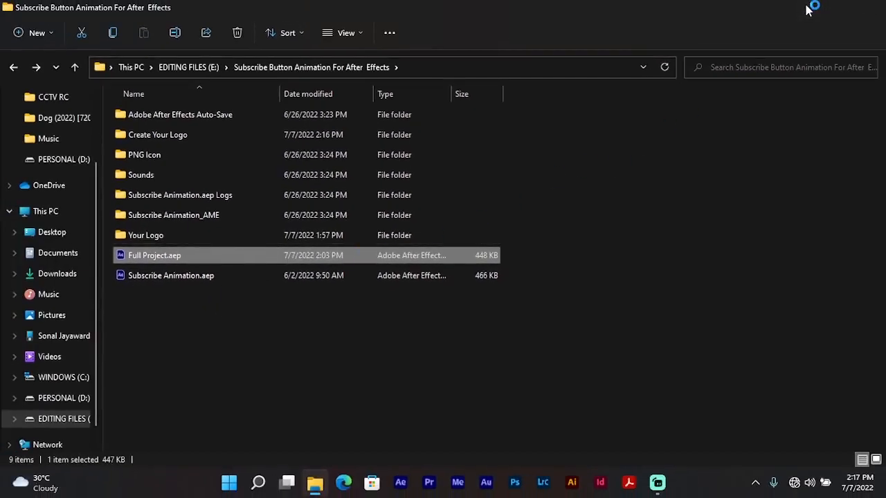
left_click(810, 8)
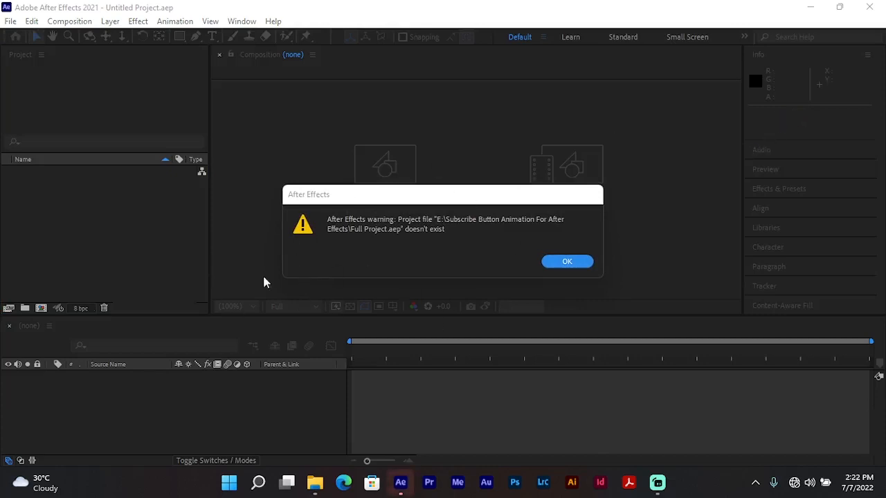
left_click(580, 263)
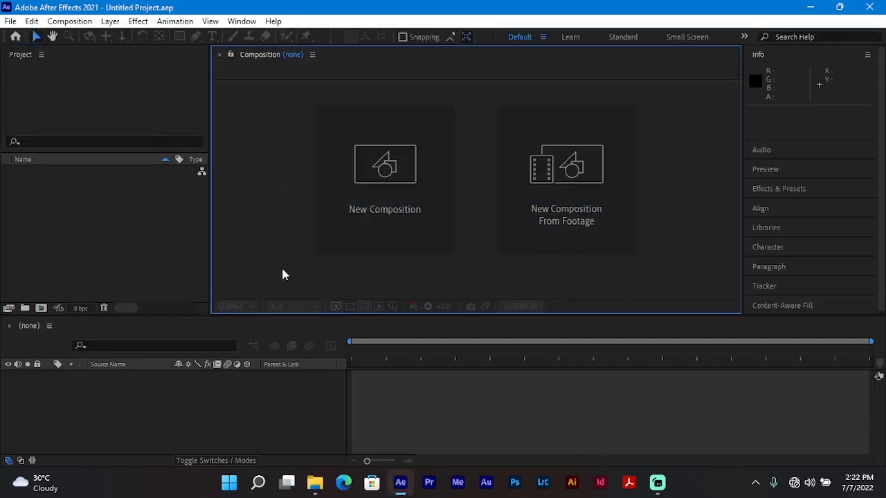
Try to import Full Project.aep from the file manager into the empty After Effects project.
left_click(314, 482)
left_click(348, 411)
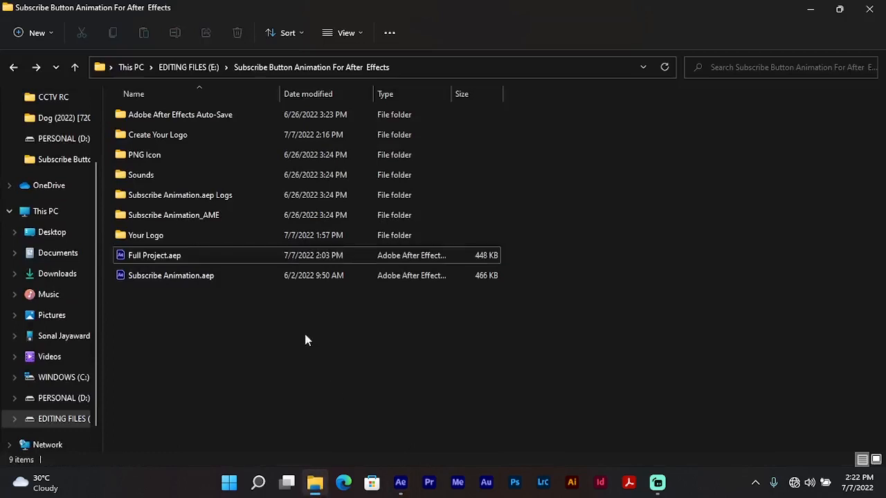
left_click(206, 248)
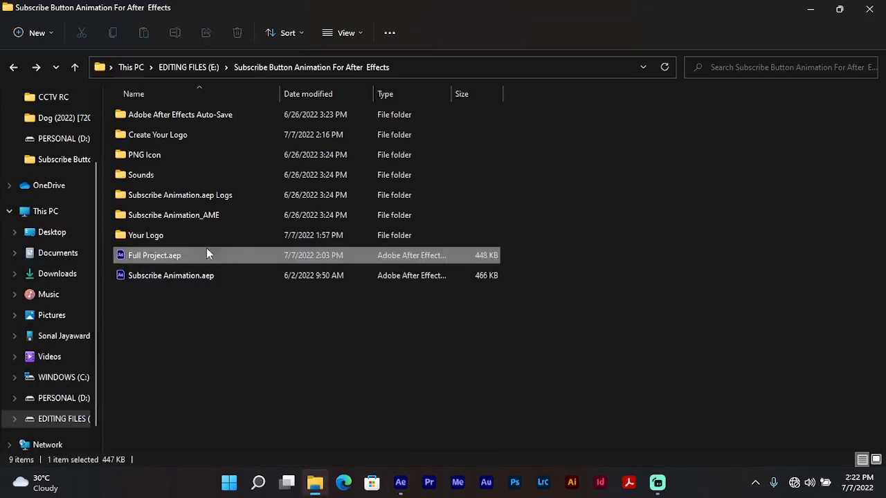
left_click(846, 12)
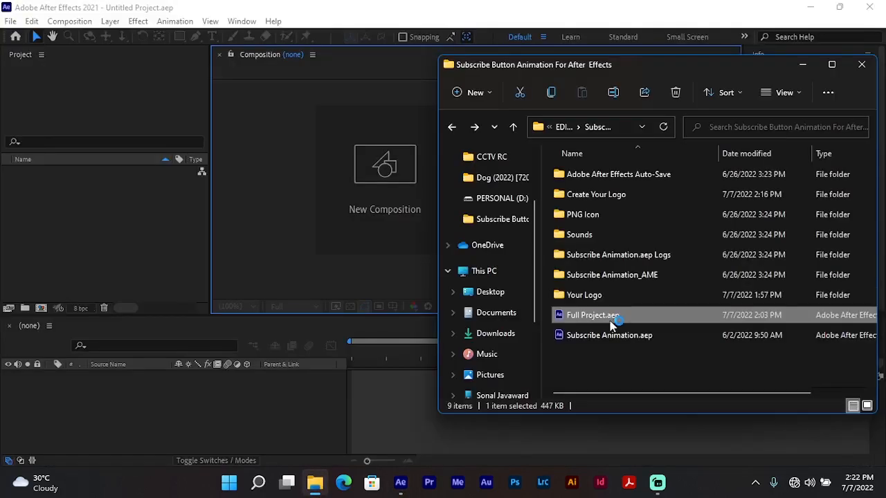
left_click_drag(613, 324, 183, 212)
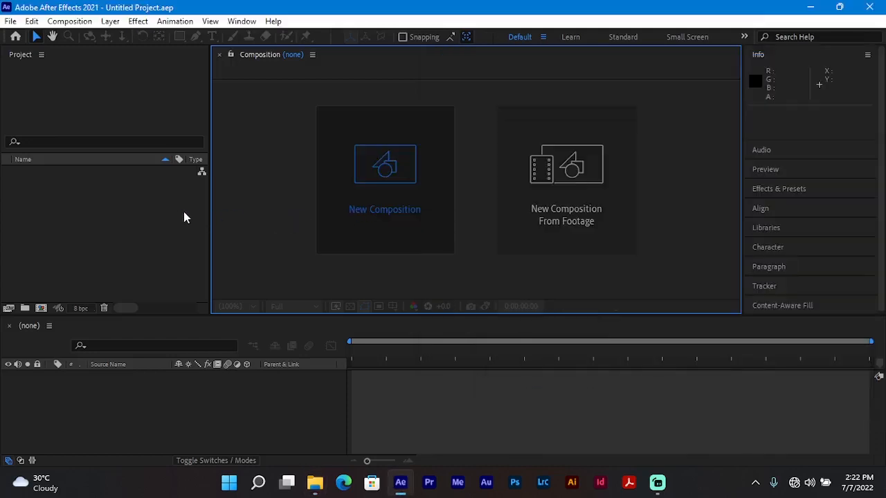
key("ctrl+n")
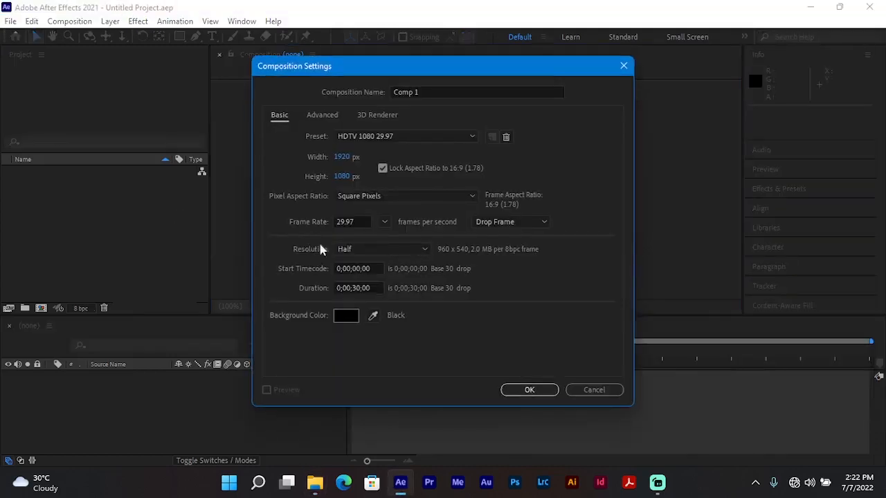
left_click(593, 390)
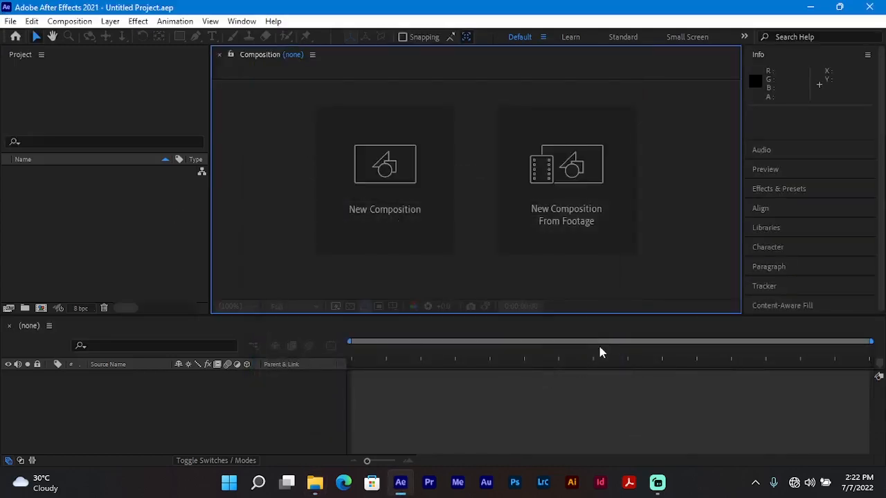
Import Full Project.aep from the file manager into the After Effects project, accept the font substitution and expand the imported folder.
left_click(315, 482)
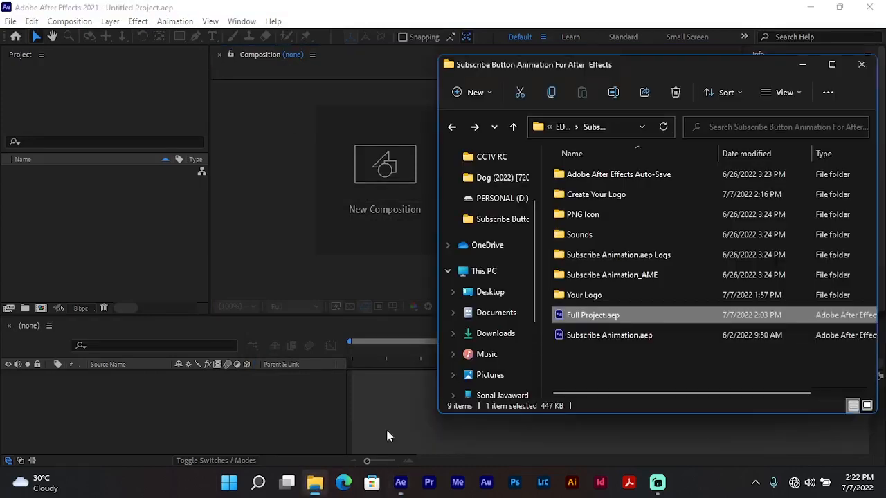
left_click_drag(628, 316, 117, 233)
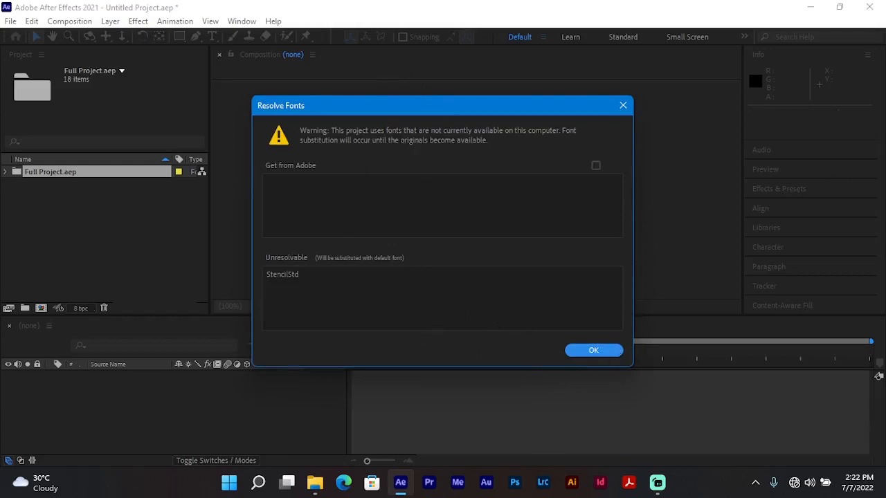
left_click(606, 351)
left_click(93, 214)
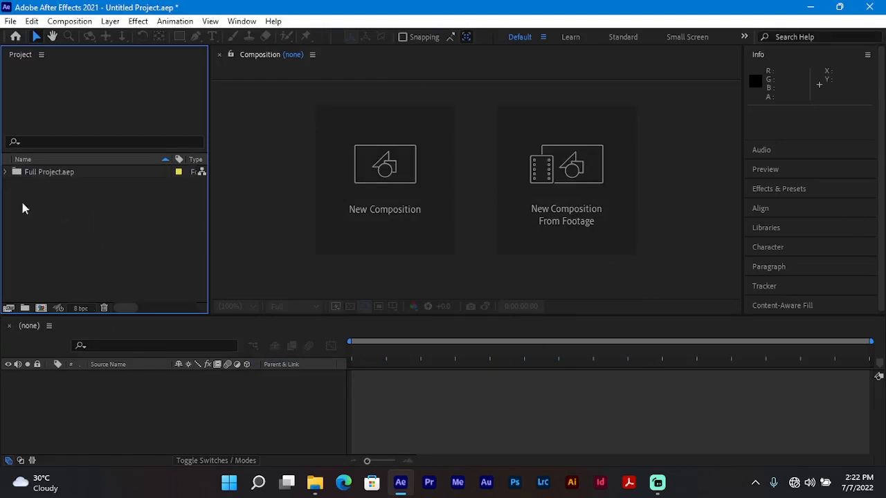
left_click(5, 171)
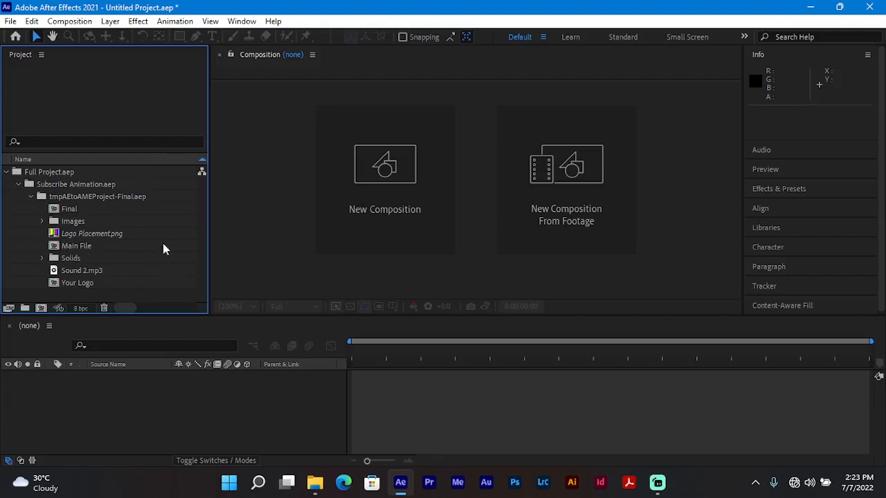
Create a new composition from the imported Final composition and play back its animation.
left_click(68, 209)
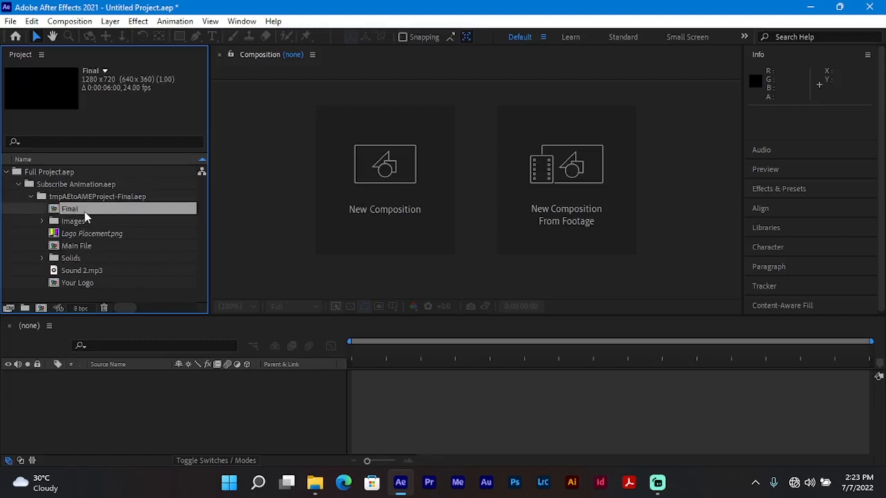
left_click_drag(84, 217, 174, 399)
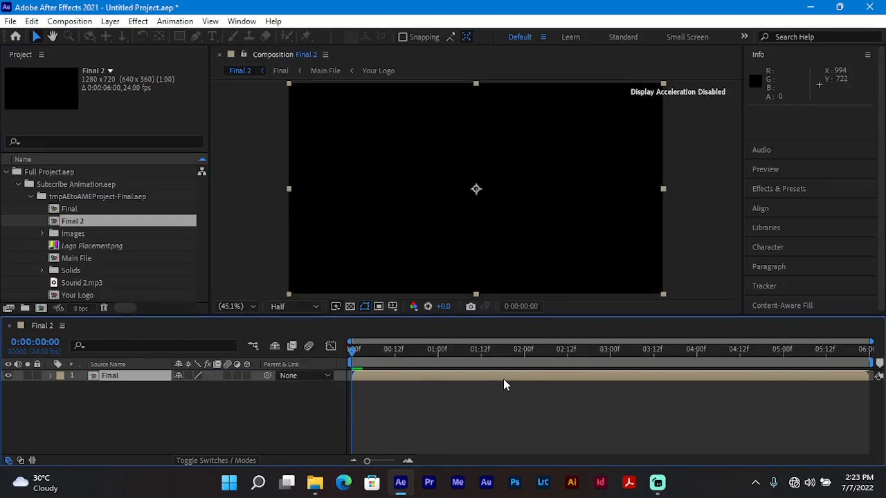
left_click(294, 388)
key("space")
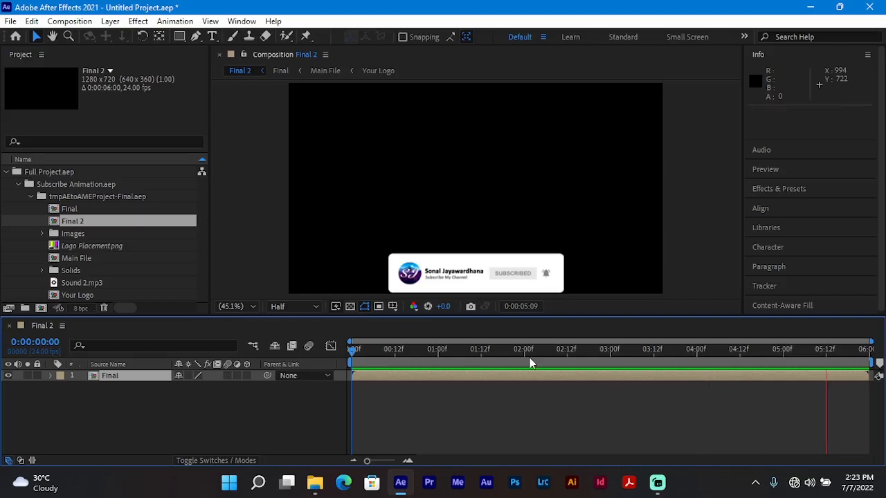
key("space")
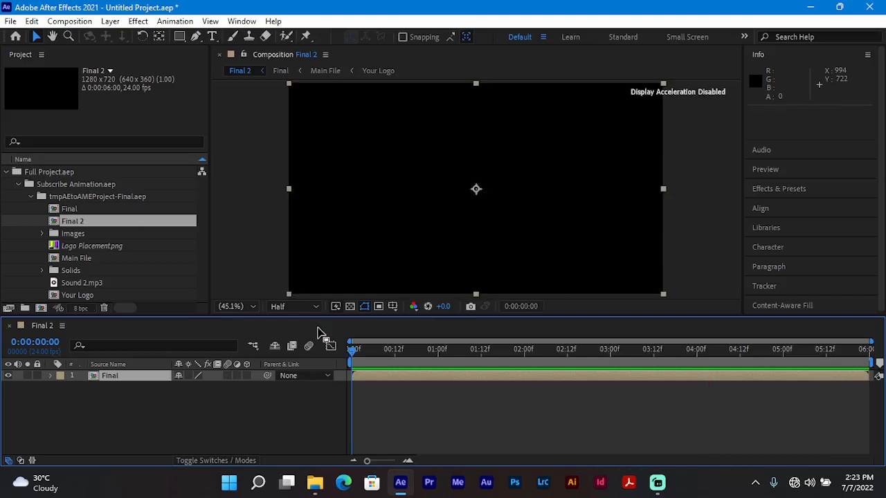
left_click(310, 308)
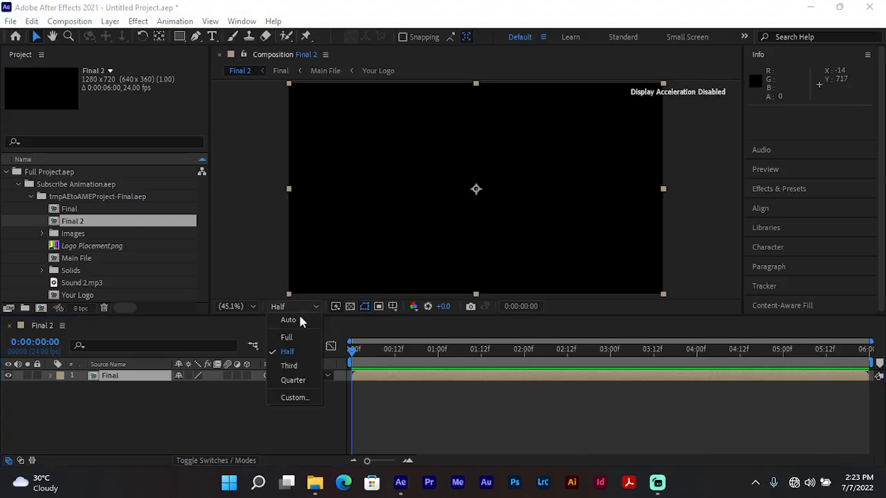
left_click(281, 431)
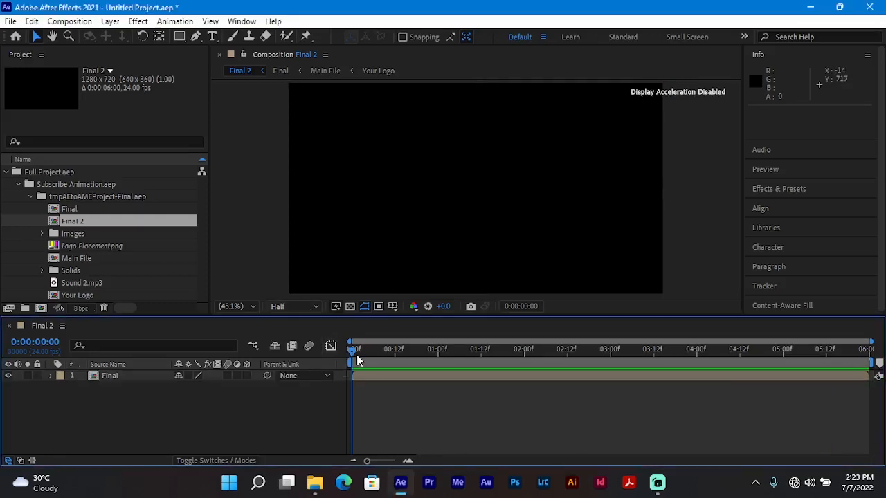
left_click_drag(357, 355, 334, 335)
left_click(115, 375)
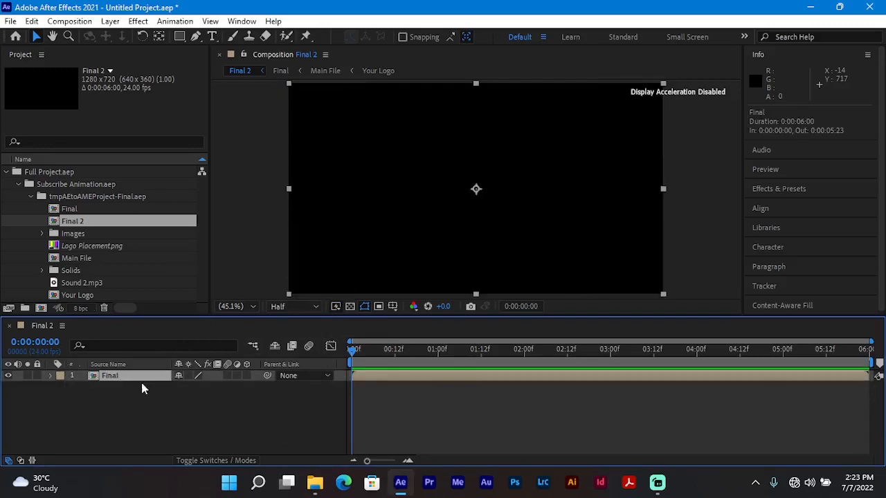
double_click(336, 379)
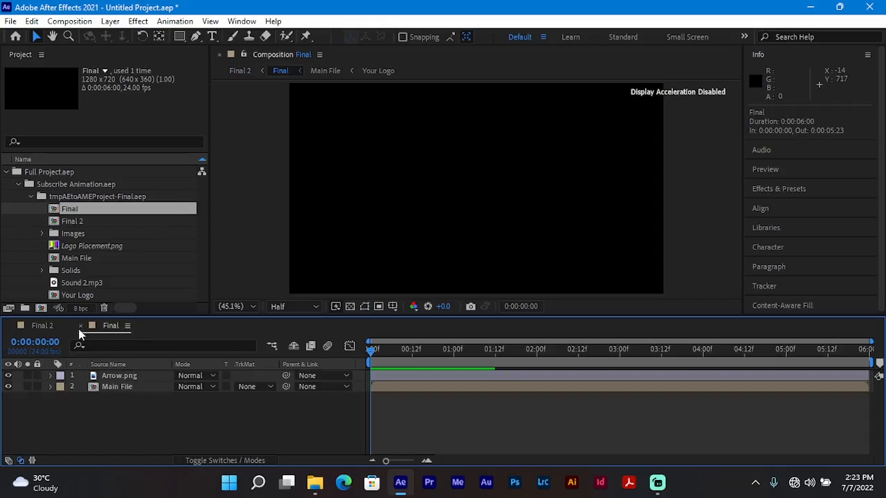
left_click(81, 326)
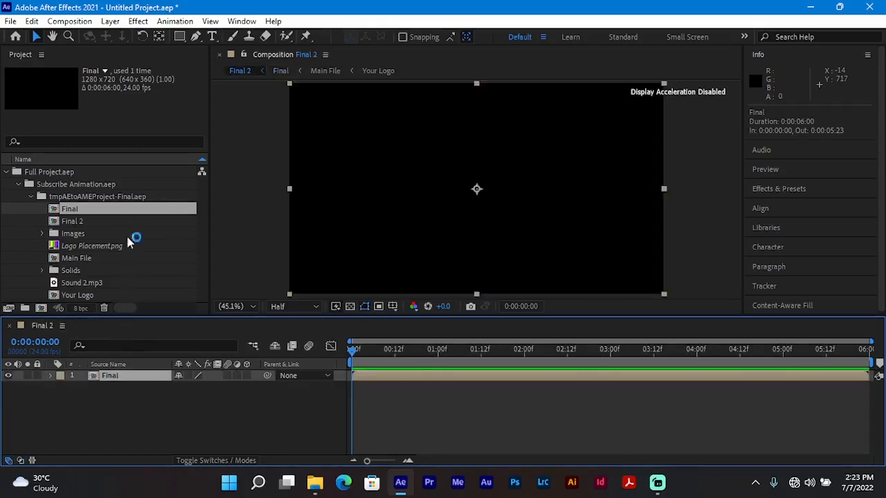
Open the Main File composition from the project and select the banner artwork at the channel logo.
left_click(93, 259)
left_click_drag(93, 259, 142, 332)
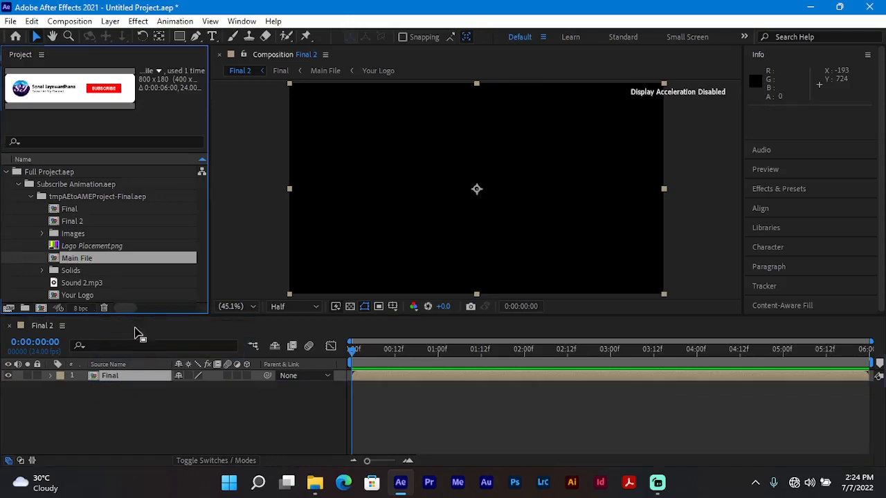
double_click(121, 260)
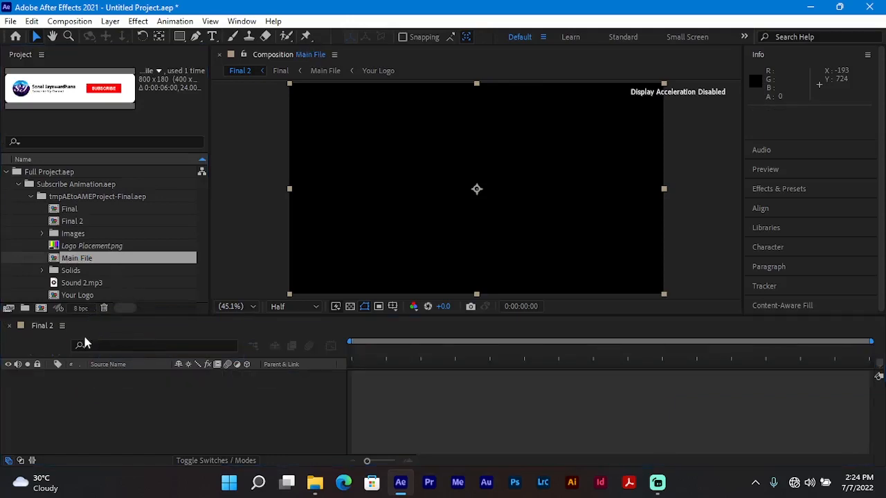
double_click(73, 258)
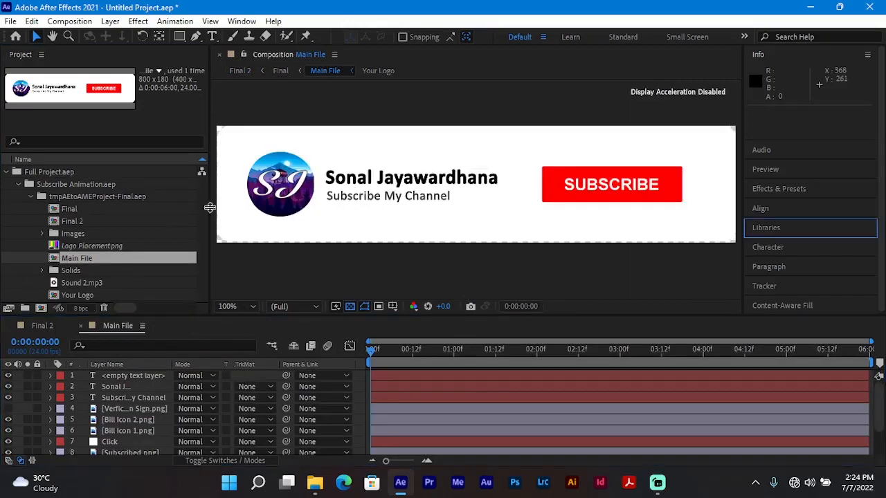
left_click(274, 187)
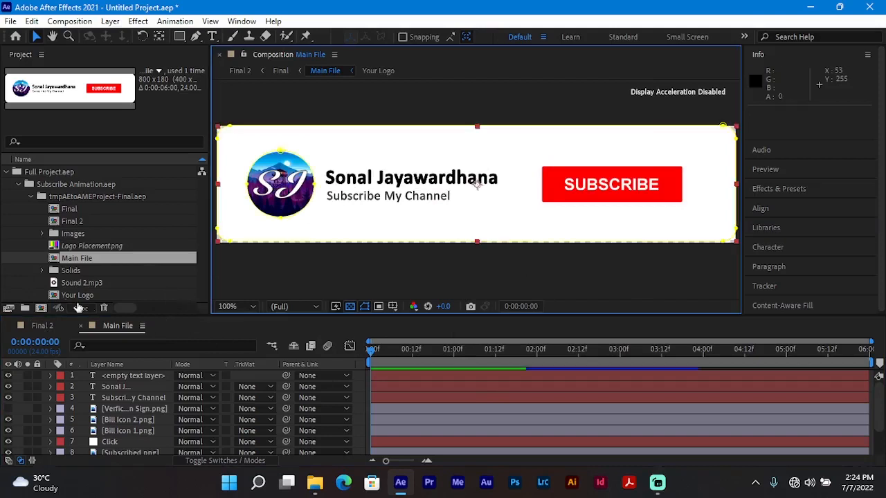
Open the Your Logo composition and delete the existing logo image layer from it.
double_click(72, 294)
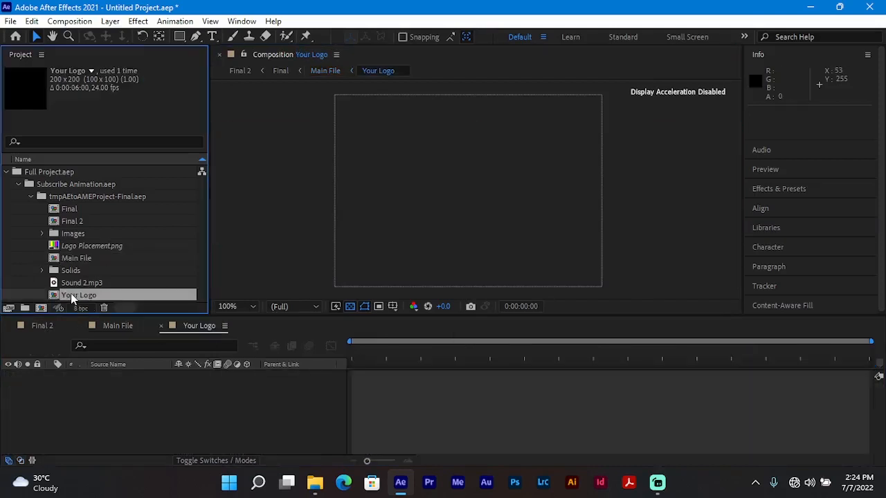
left_click(123, 430)
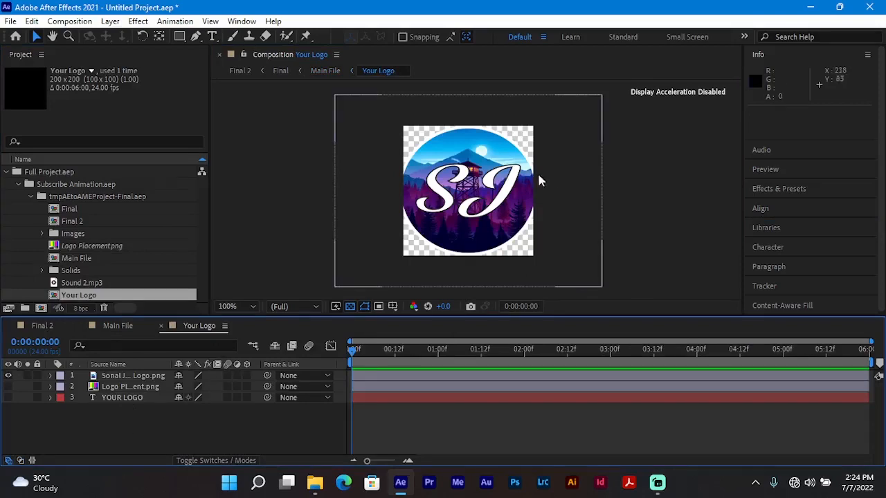
left_click(455, 195)
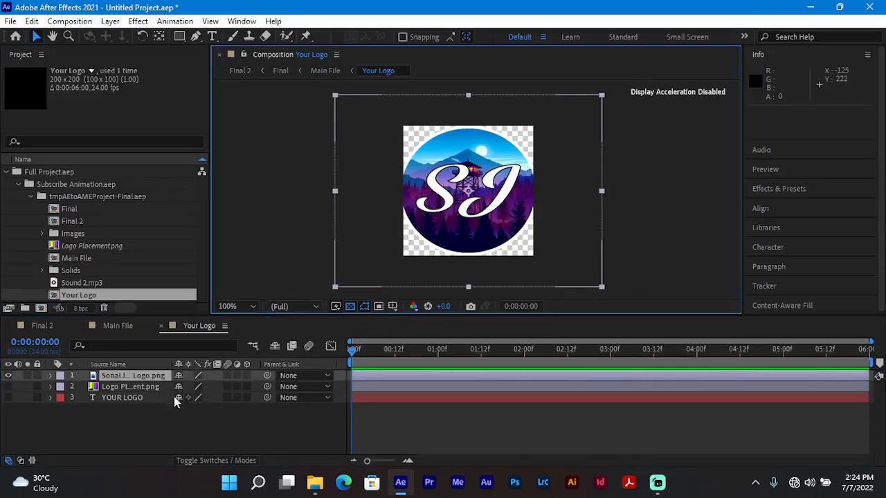
key("Delete")
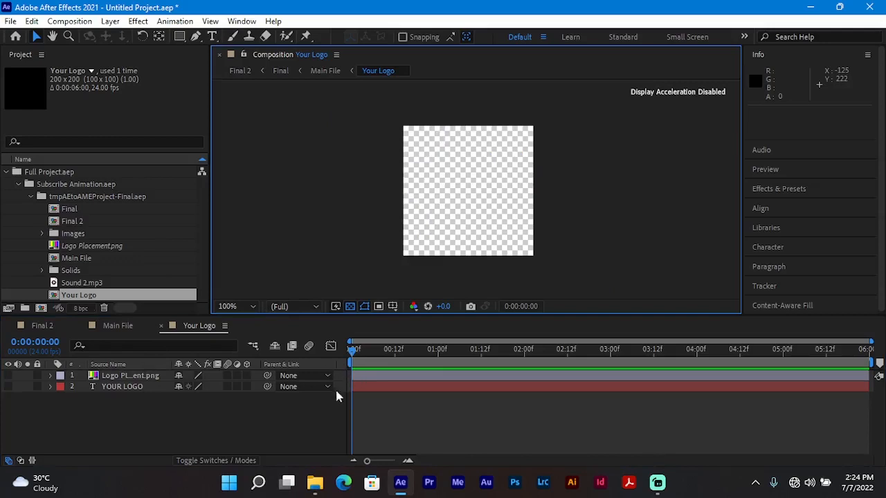
Import Logo.jpg from the Desktop folder in the file manager into the Your Logo composition and dismiss the memory warning.
left_click(315, 482)
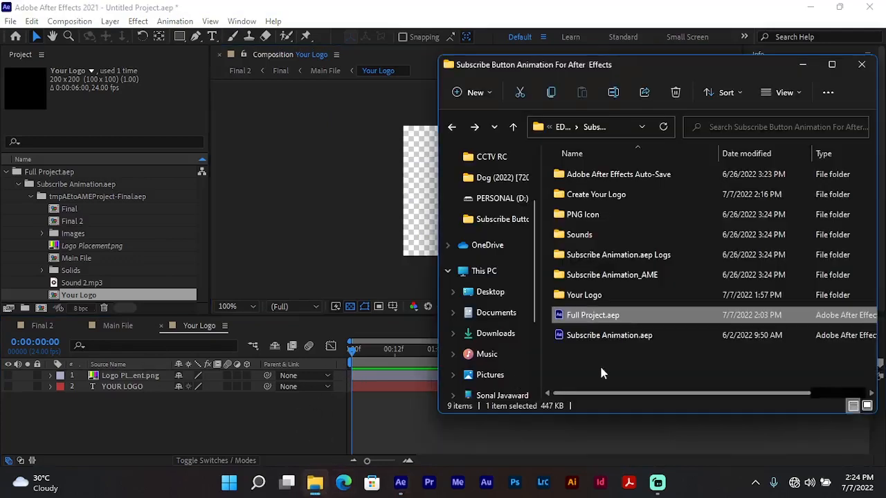
left_click(599, 364)
left_click(630, 195)
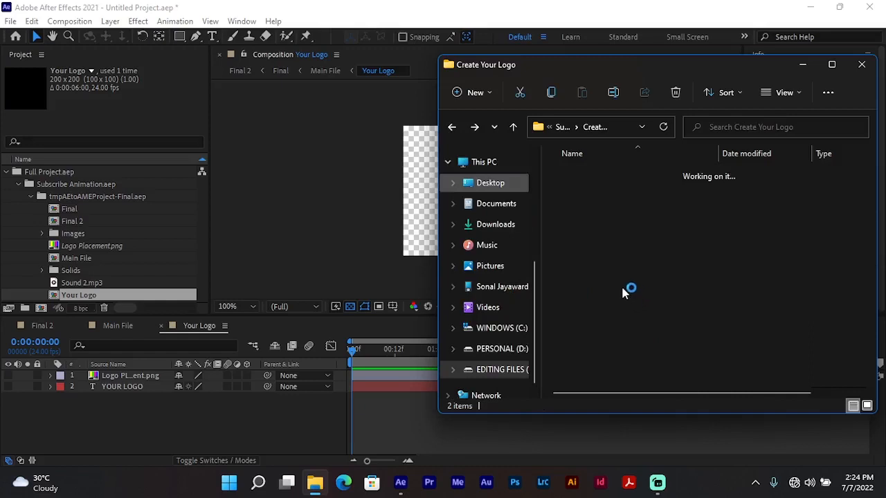
left_click(496, 188)
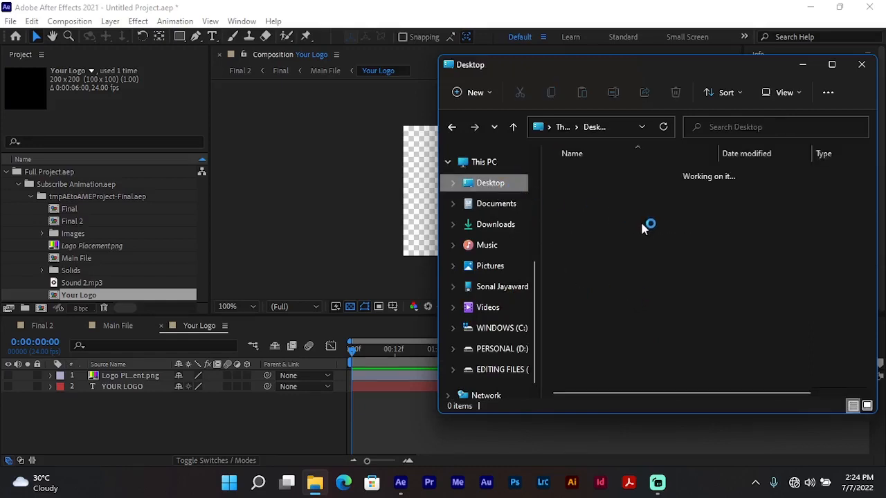
scroll(665, 212, "down", 2)
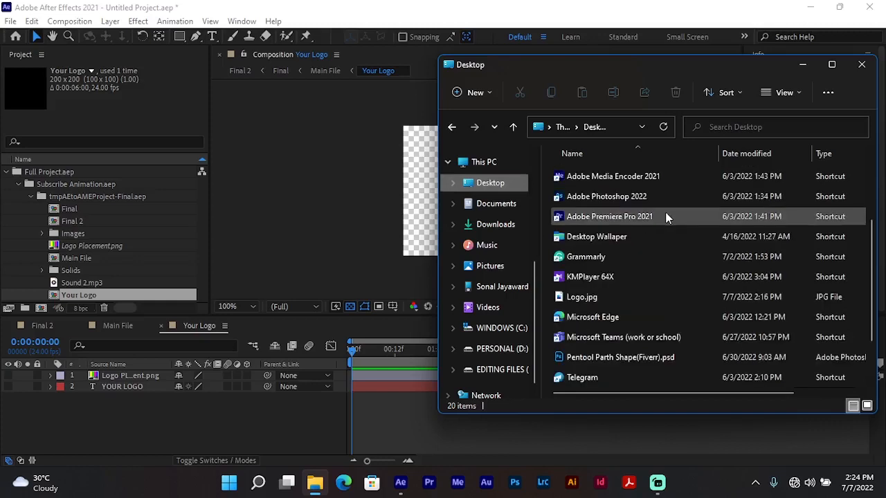
scroll(665, 216, "down", 1)
left_click(607, 239)
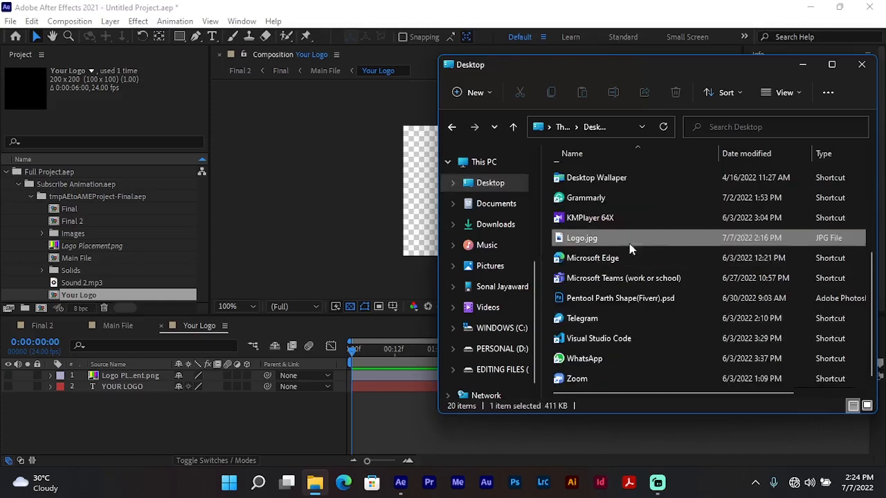
left_click_drag(638, 235, 357, 214)
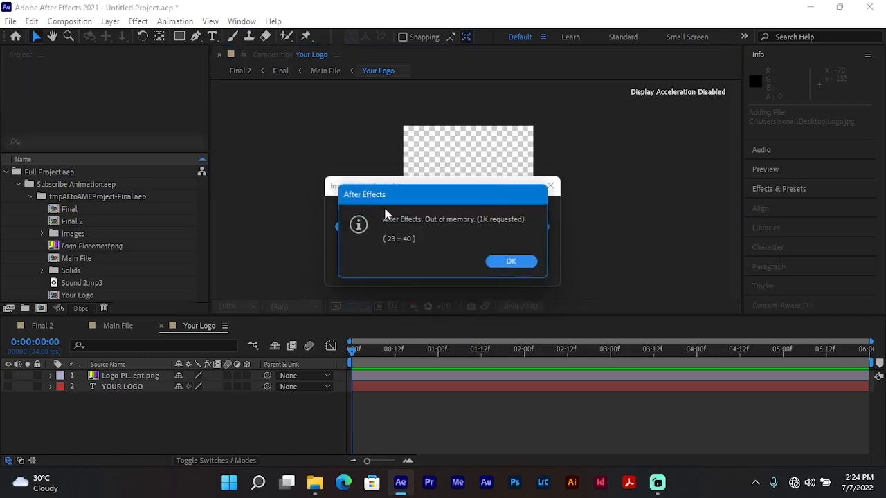
left_click(519, 262)
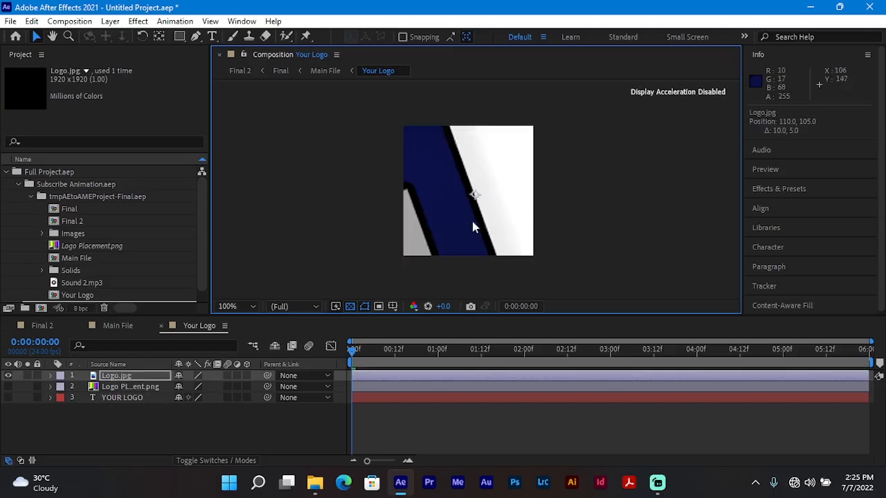
Move the Logo.jpg layer to about 156, 104 and set the preview resolution to Quarter.
left_click_drag(471, 221, 503, 225)
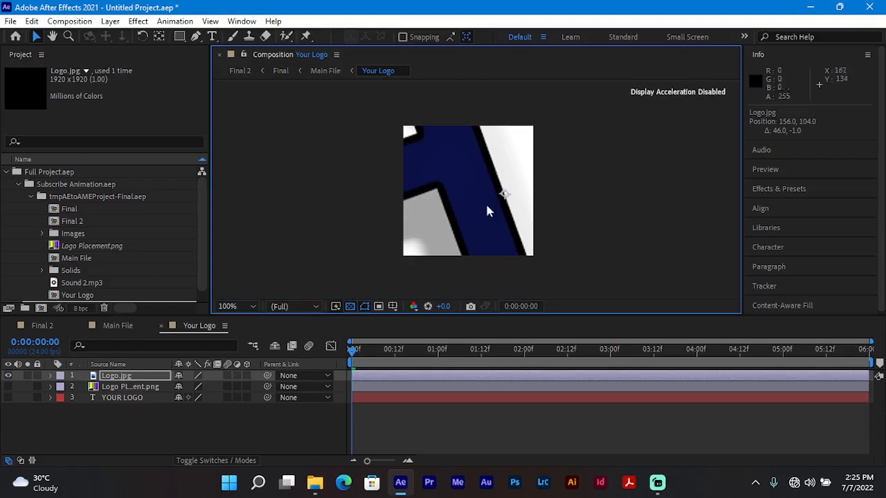
left_click(309, 306)
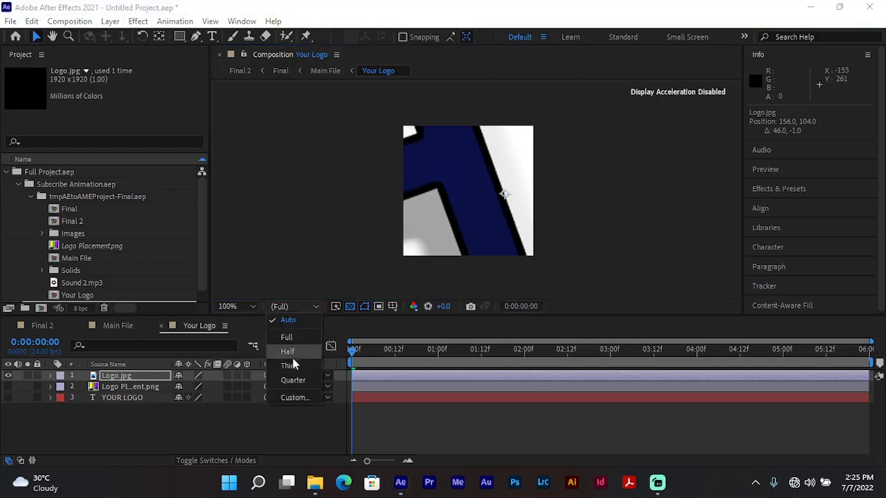
left_click(297, 379)
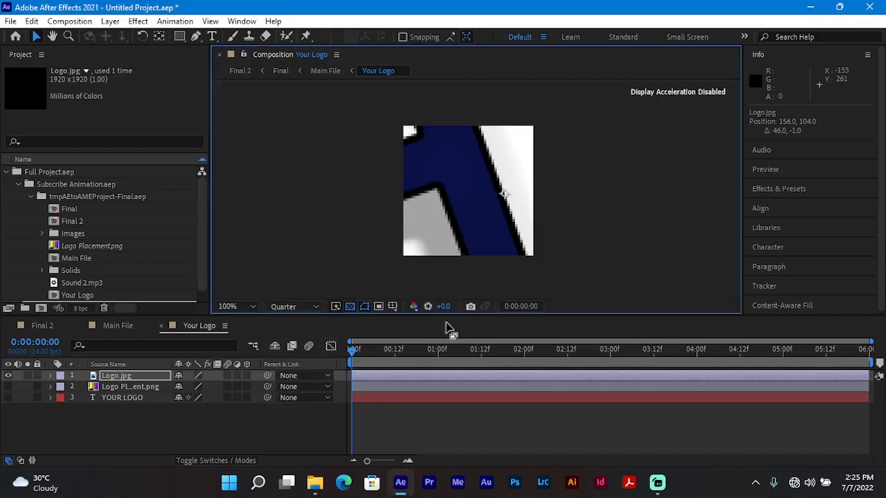
Scale the Logo.jpg layer down to about 11% and reposition it at about 98, 97 to fill the composition frame.
scroll(570, 215, "down", 6)
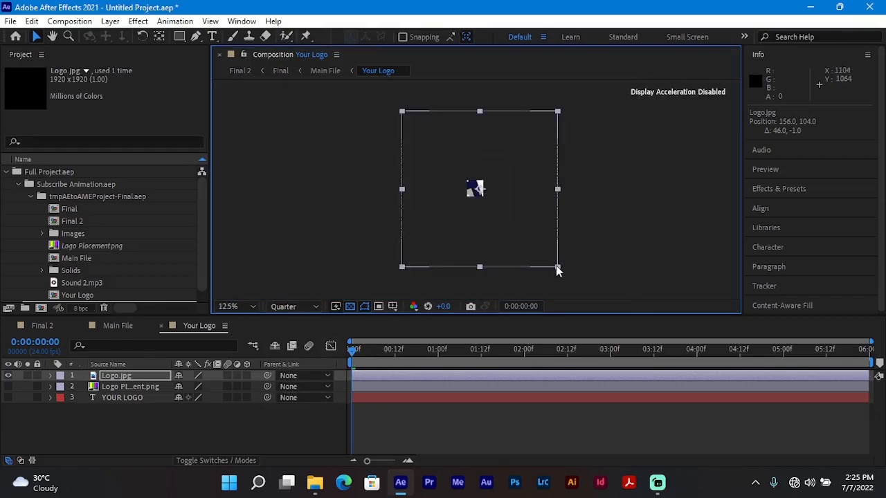
left_click_drag(557, 270, 535, 246)
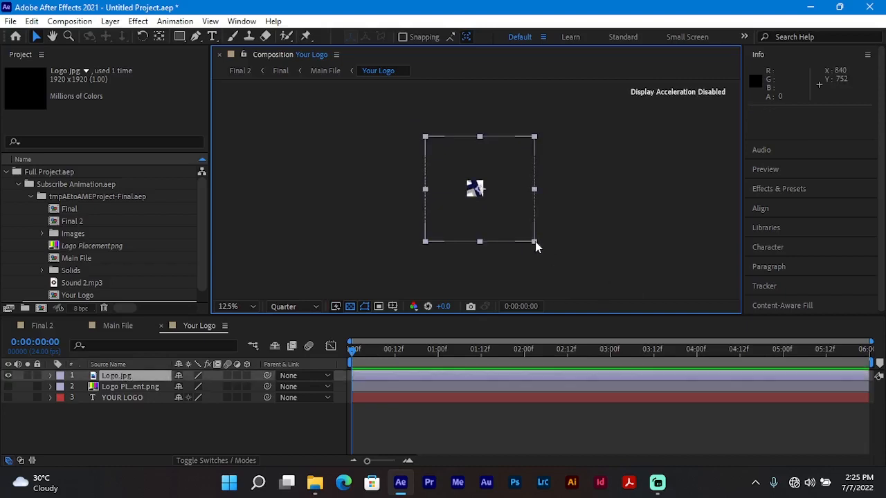
left_click_drag(535, 241, 466, 208)
scroll(537, 203, "up", 4)
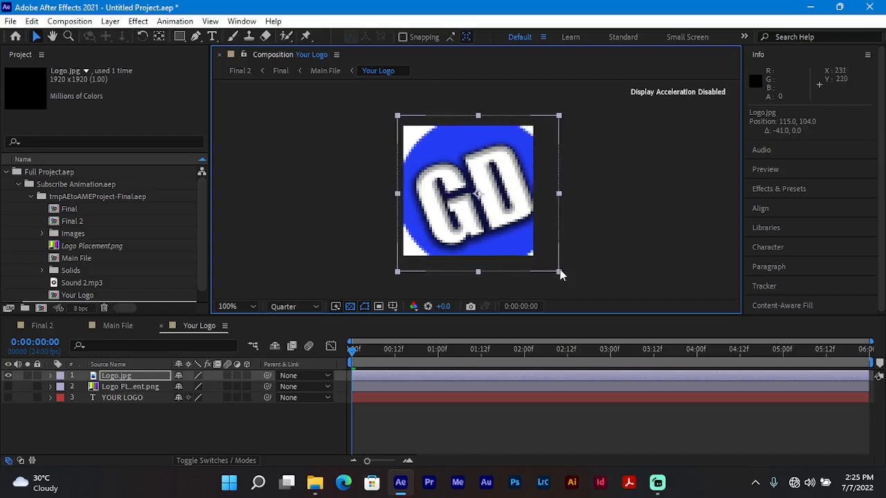
left_click_drag(561, 275, 533, 261)
left_click_drag(505, 222, 492, 216)
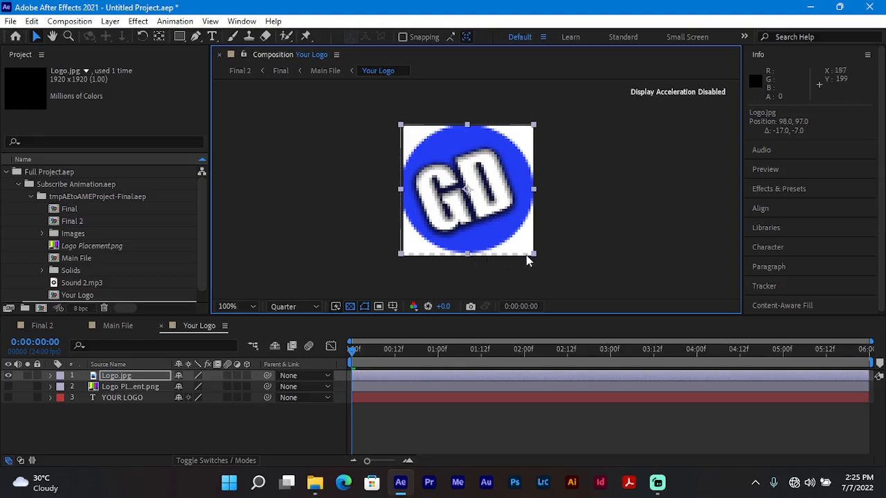
left_click_drag(467, 255, 467, 259)
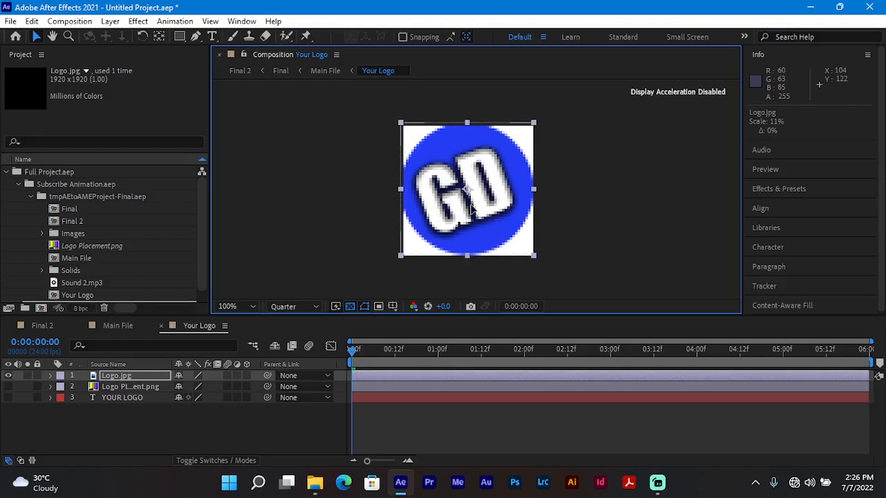
Set the preview resolution to Full and fine-tune Logo.jpg to about 10% scale at position 101, 99.
left_click(296, 308)
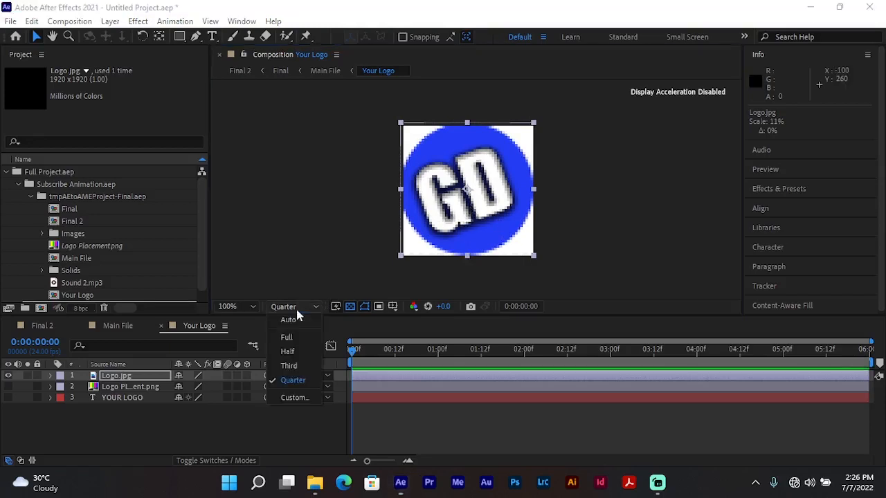
left_click(286, 337)
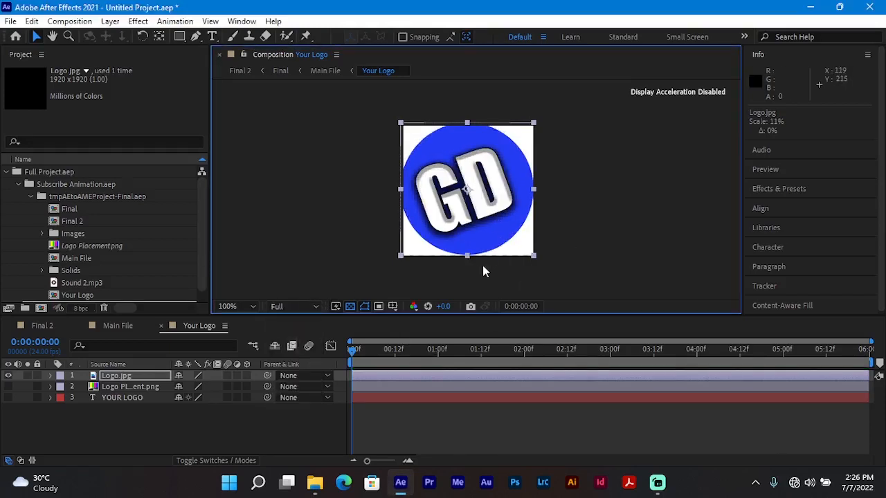
left_click_drag(401, 188, 403, 188)
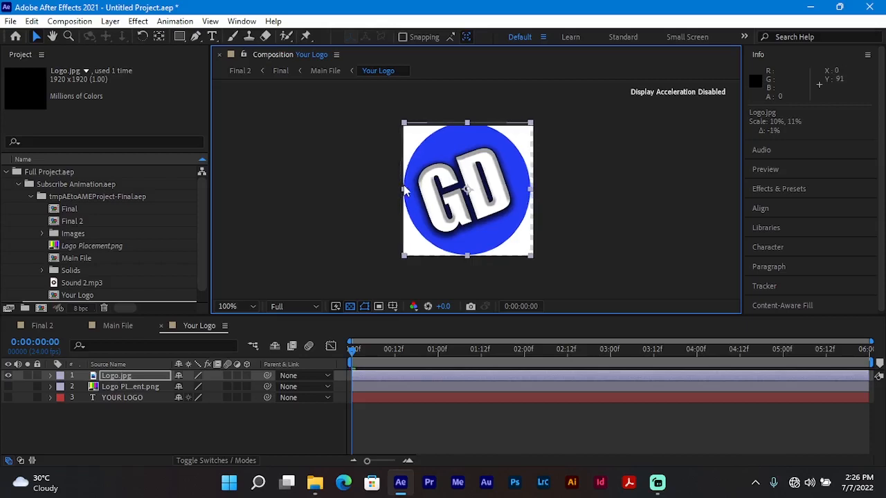
left_click_drag(531, 189, 534, 188)
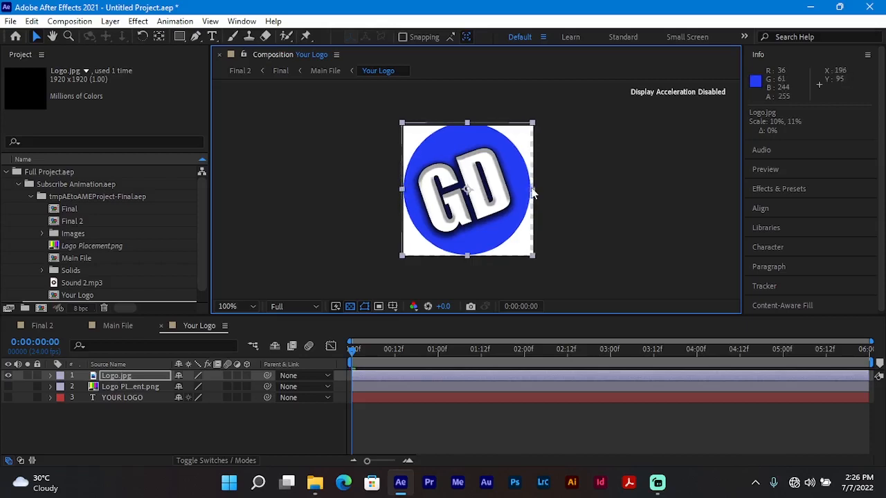
left_click_drag(465, 212, 467, 213)
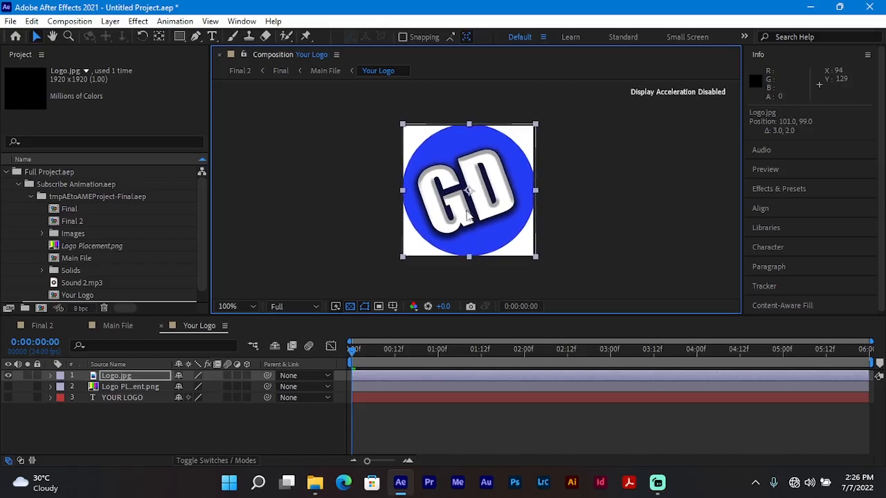
left_click(574, 211)
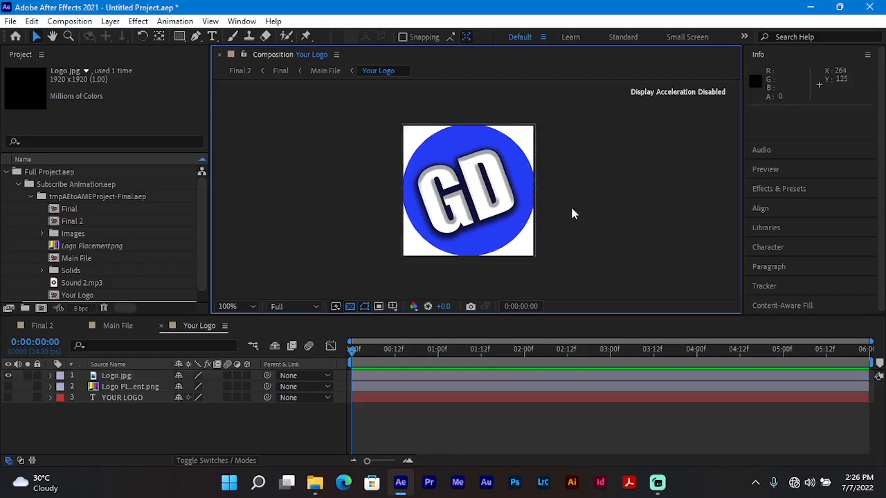
left_click(517, 208)
left_click_drag(535, 257, 529, 255)
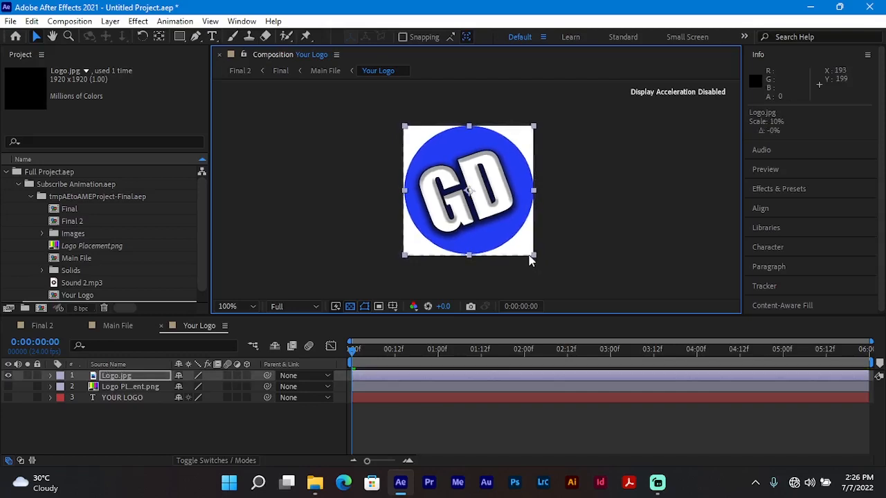
Deselect the Logo.jpg layer and preview the Final 2 composition with the new logo.
left_click(604, 209)
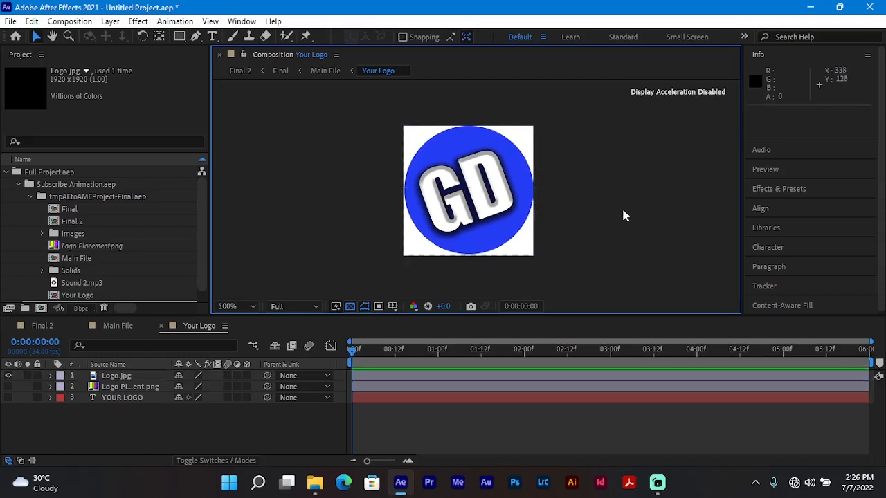
left_click(29, 327)
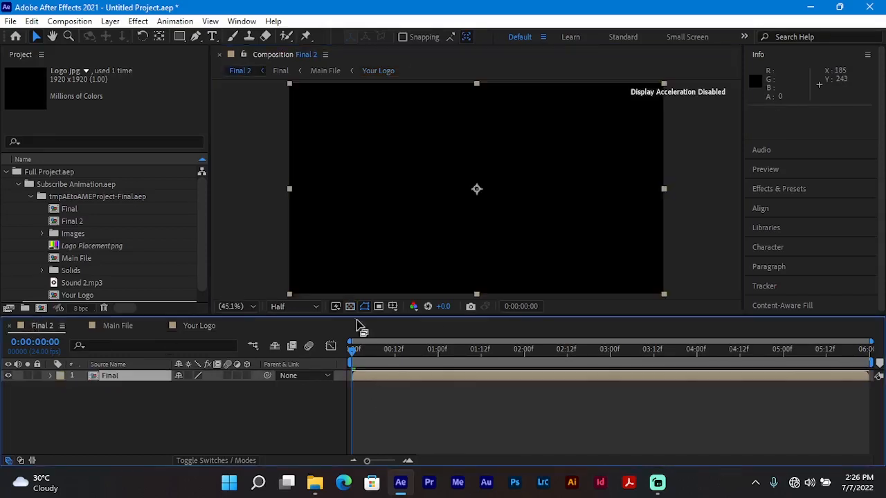
key("space")
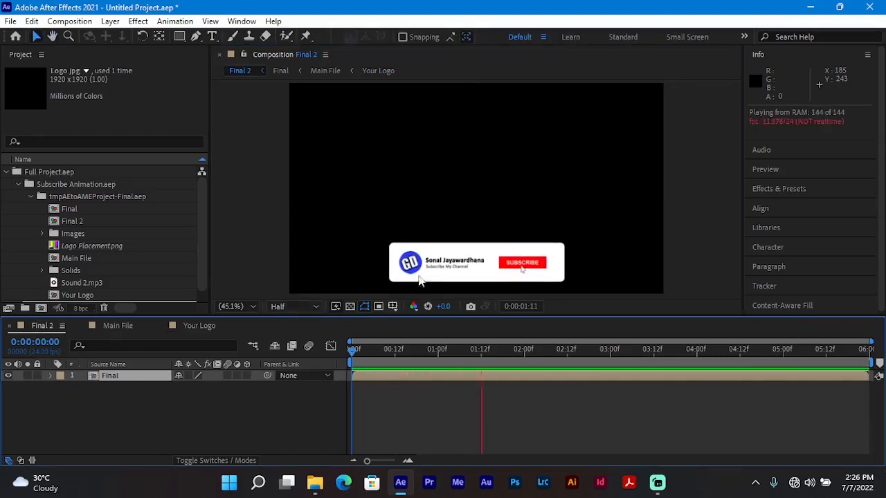
key("space")
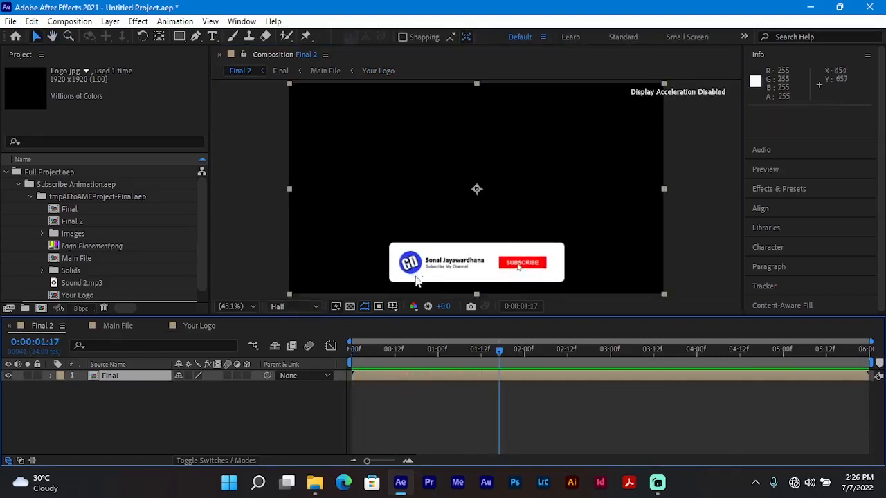
Preview Final 2 at Full resolution, then return the playhead to the start and set the resolution to Half.
left_click(307, 305)
left_click(299, 337)
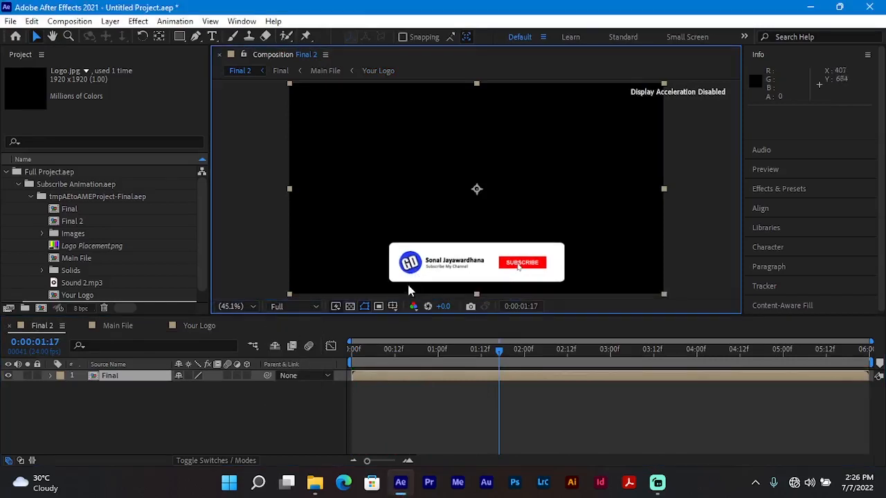
key("space")
key("space")
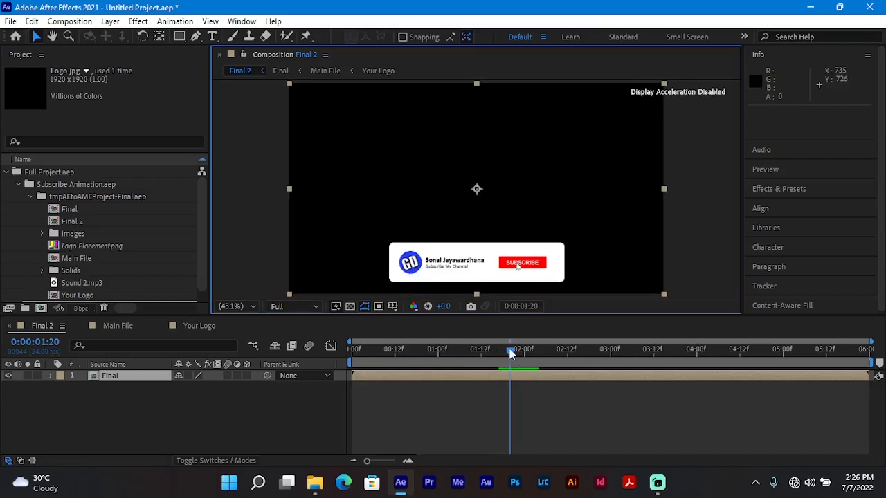
left_click_drag(510, 353, 350, 354)
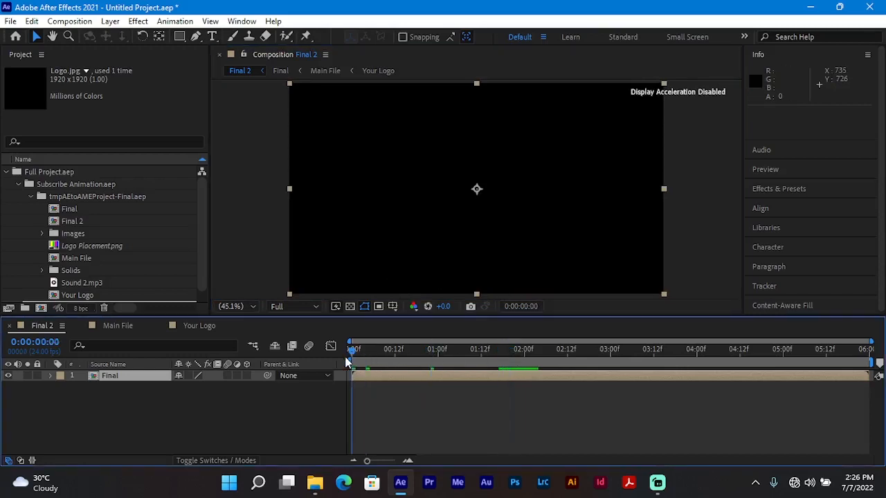
left_click(293, 306)
left_click(289, 352)
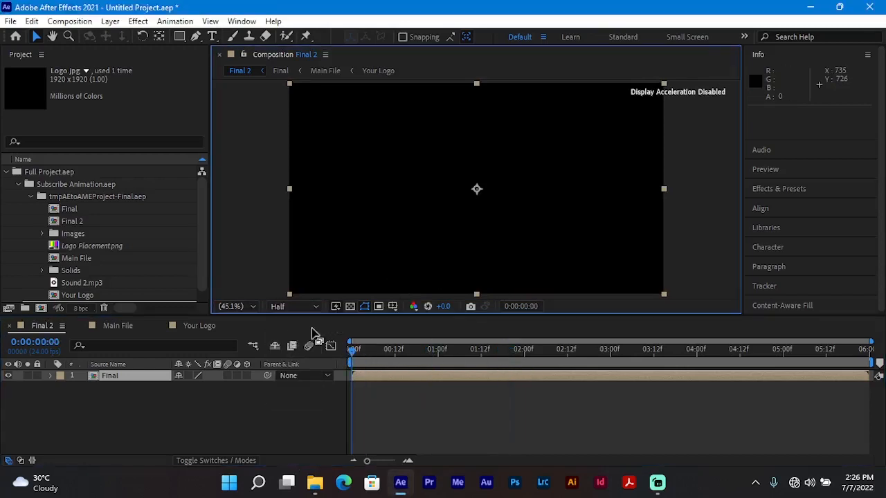
Close the Your Logo composition and refresh the Main File composition to display the replaced logo.
left_click(187, 326)
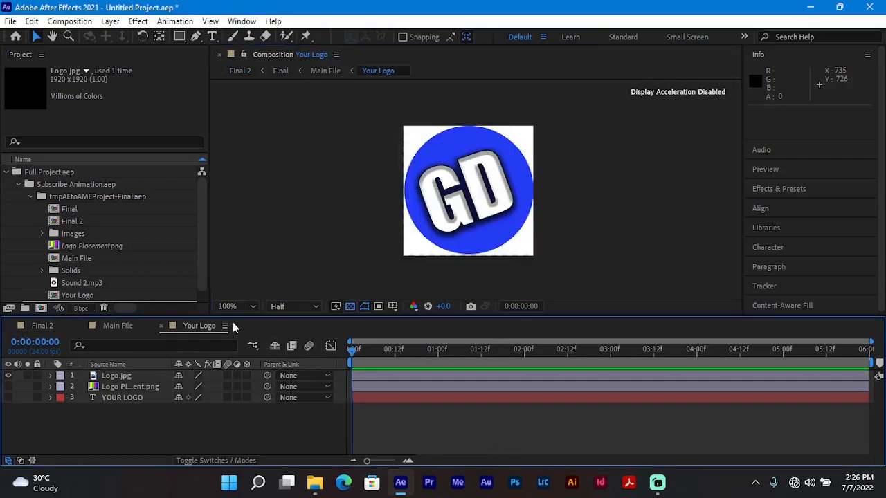
left_click(160, 326)
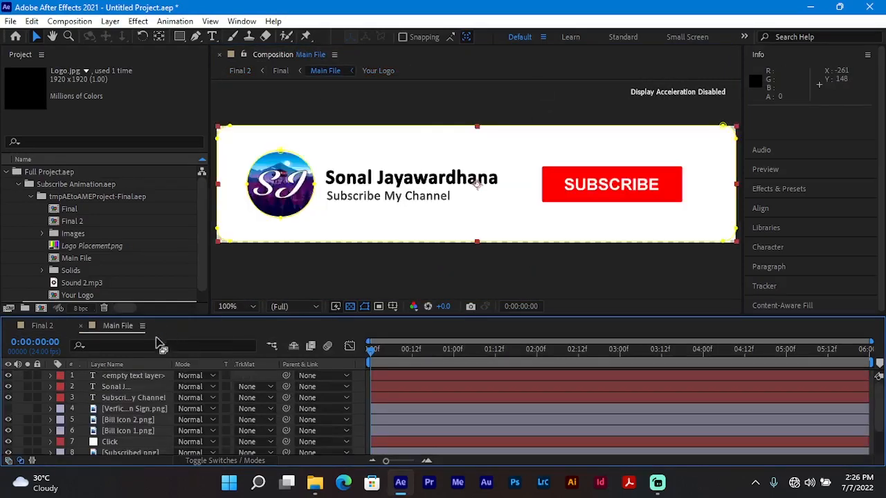
left_click(371, 187)
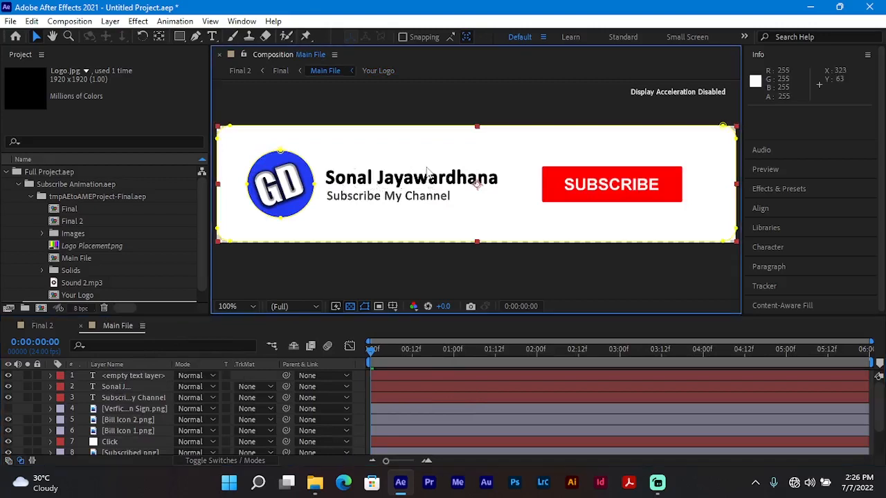
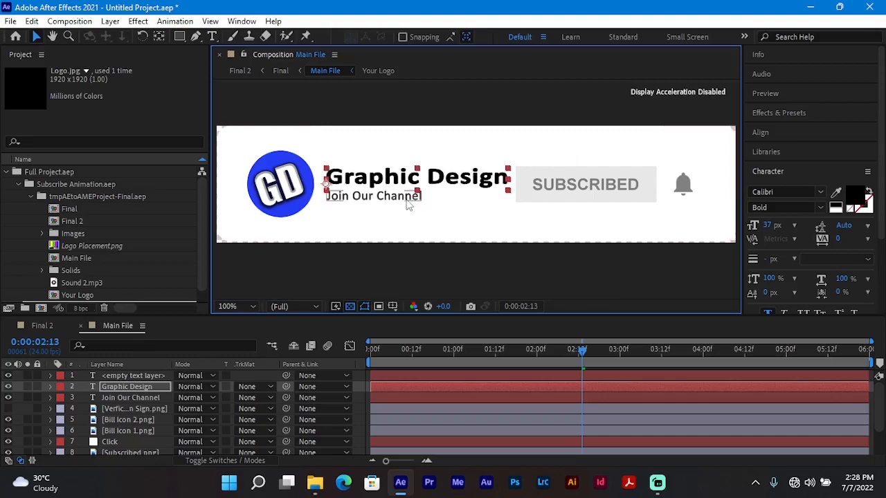
left_click_drag(421, 201, 420, 207)
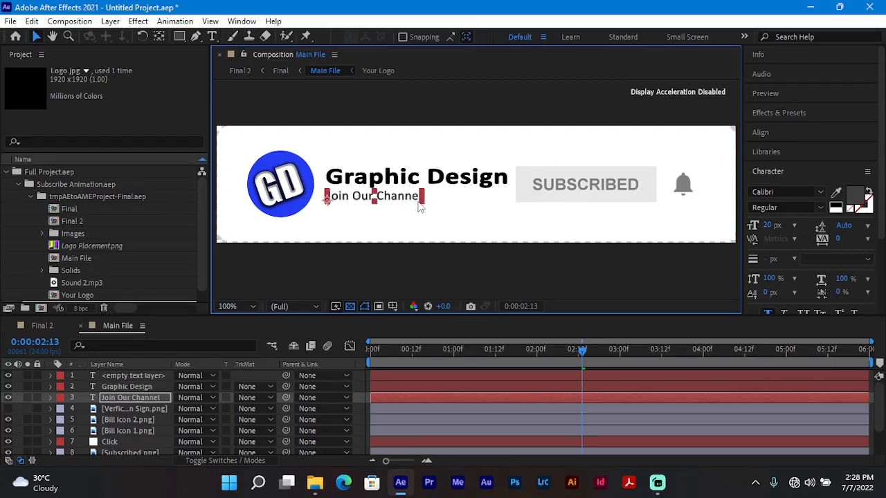
left_click(445, 189)
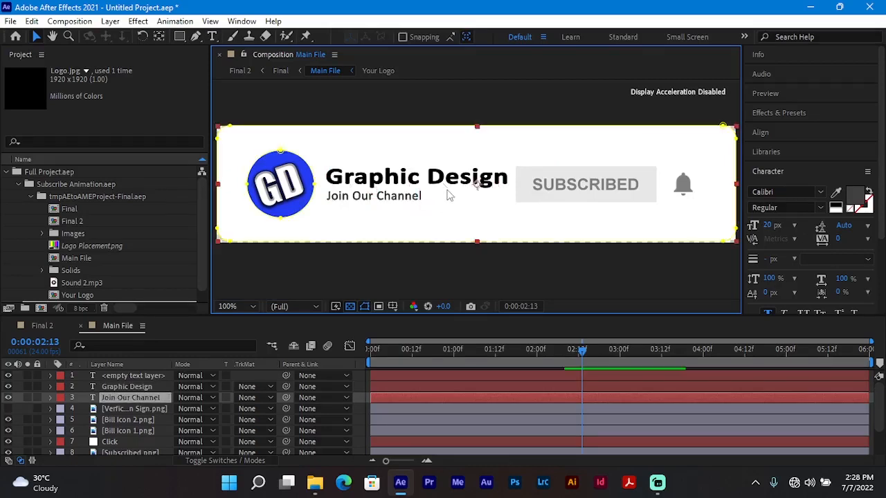
scroll(501, 234, "down", 1)
scroll(505, 233, "up", 1)
left_click(468, 270)
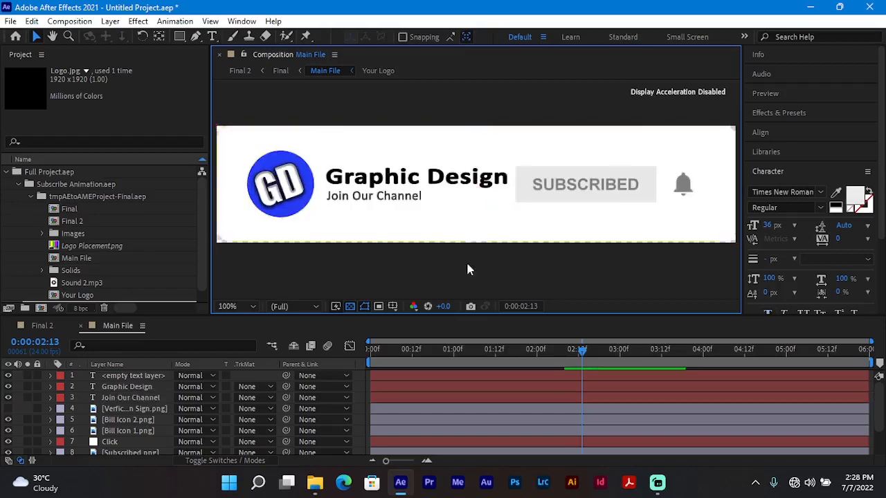
Preview the Final 2 composition from the beginning with the updated channel texts and return the playhead to the start.
left_click(42, 325)
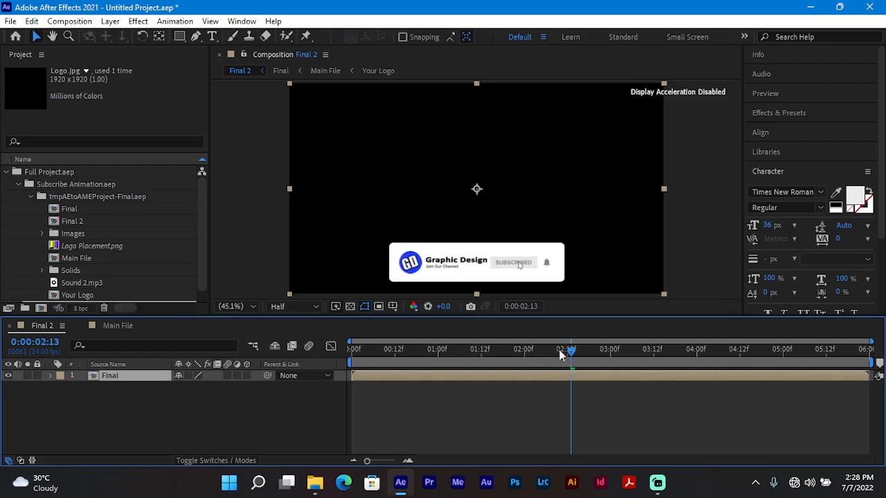
left_click_drag(564, 355, 340, 367)
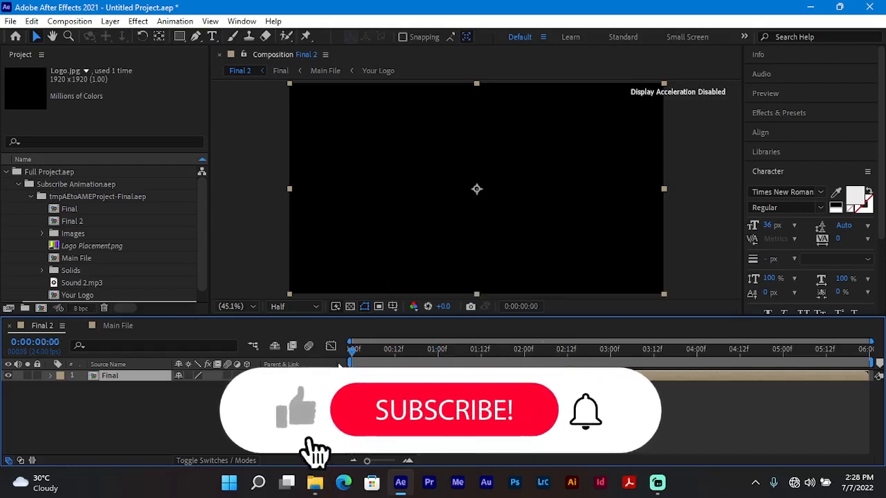
key("space")
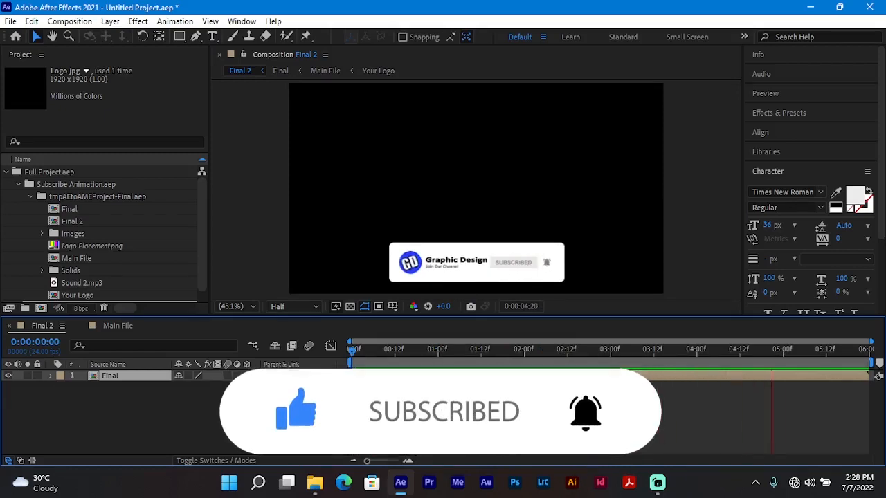
key("space")
left_click(366, 357)
left_click_drag(365, 353, 349, 354)
left_click(283, 419)
Switch to the file manager and open the Sounds folder of the Subscribe Button Animation For After Effects project.
left_click(314, 482)
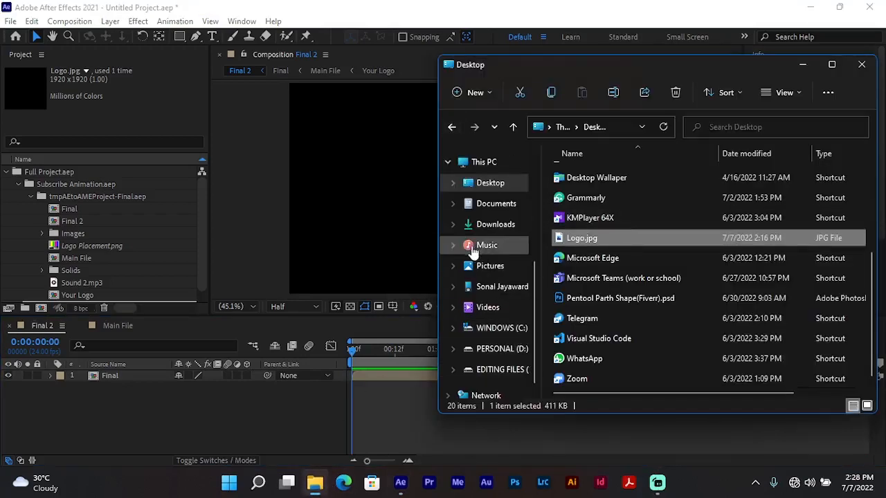
left_click(450, 128)
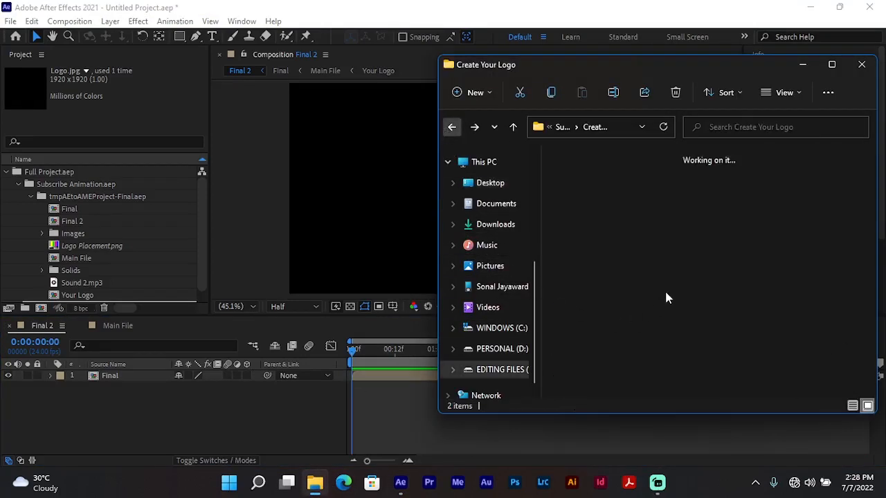
left_click(450, 127)
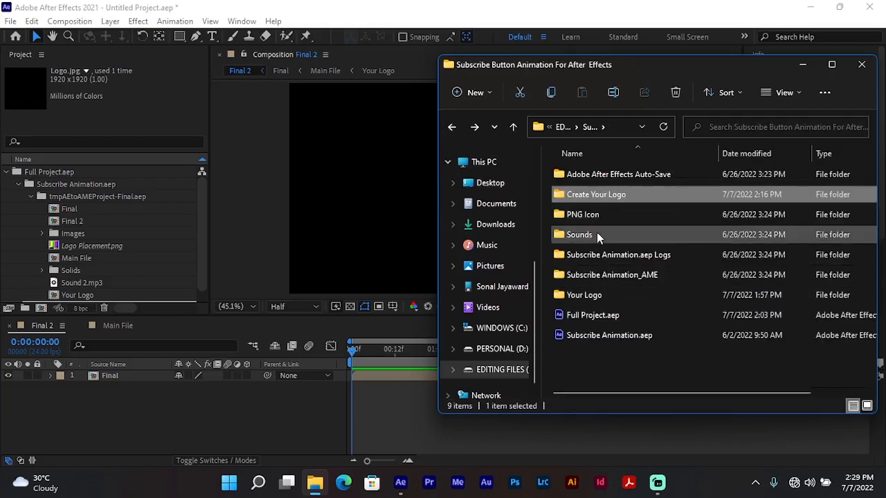
left_click(596, 233)
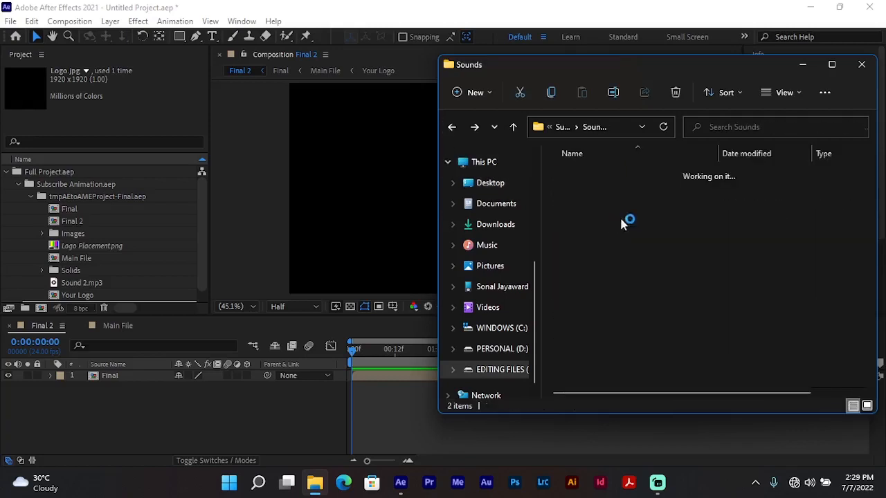
left_click_drag(665, 281, 634, 193)
left_click(661, 265)
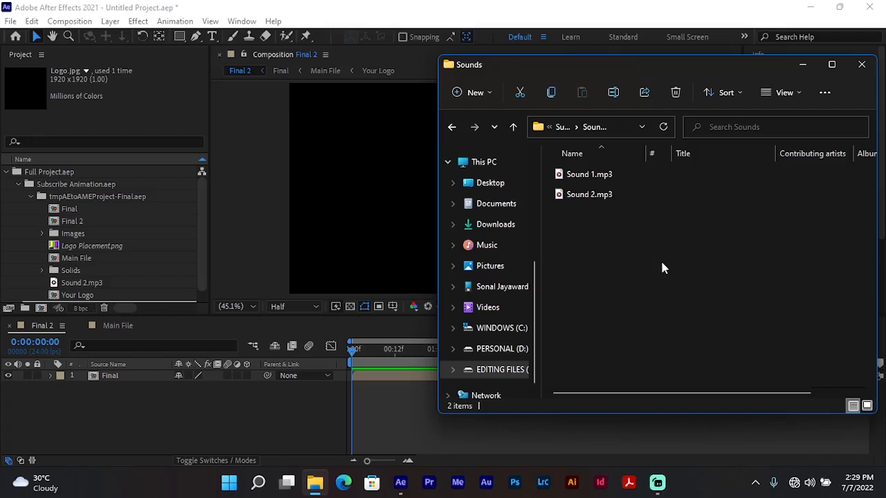
Import Sound 2.mp3 from the Sounds folder into the project.
right_click(664, 296)
left_click(593, 177)
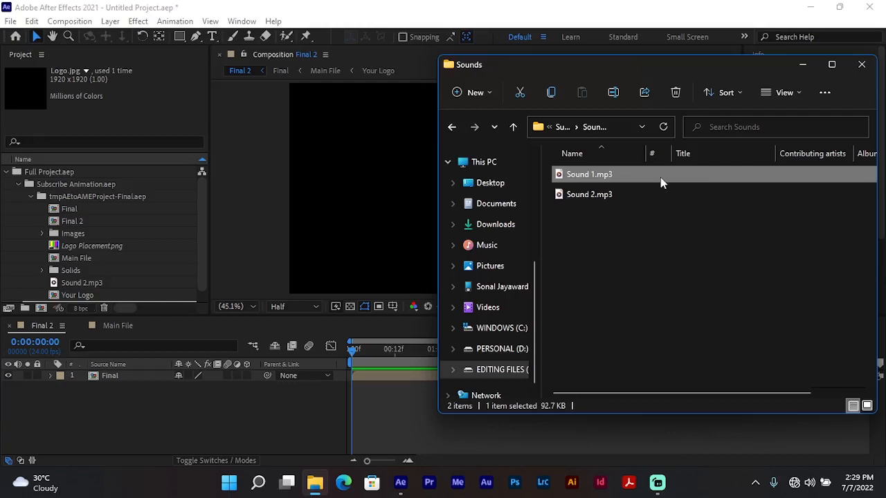
left_click(654, 194)
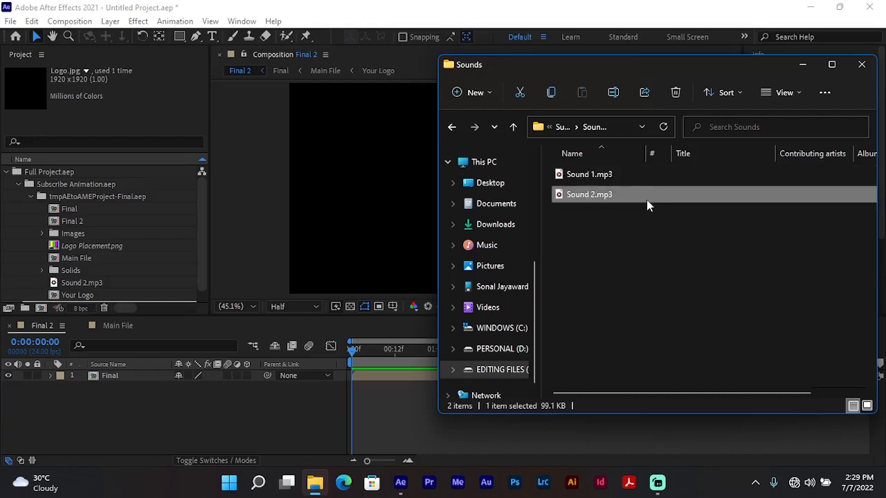
left_click_drag(647, 206, 115, 219)
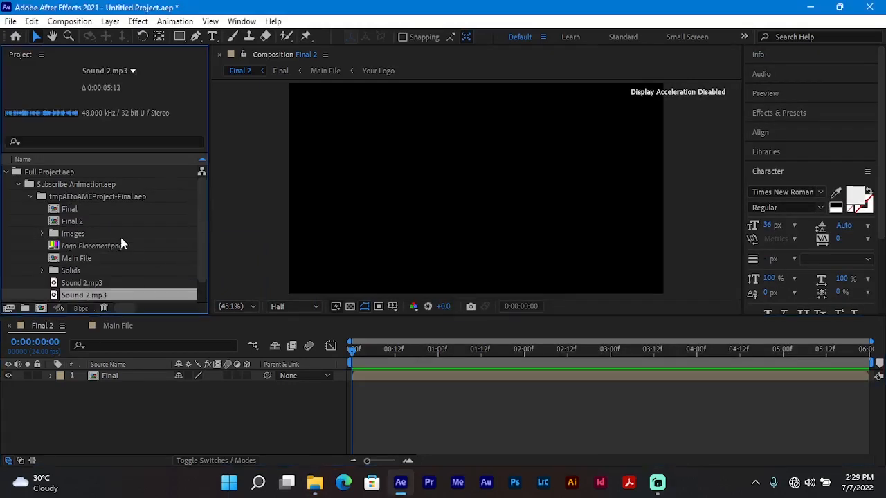
Delete the duplicate Sound 2.mp3 from the project and place the remaining one beneath the Final layer in Final 2.
left_click(114, 258)
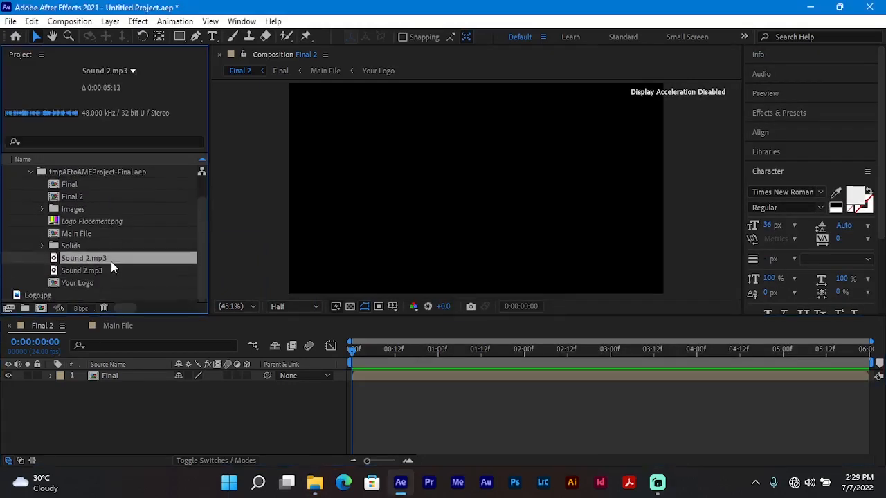
key("Delete")
scroll(90, 235, "down", 1)
left_click(89, 275)
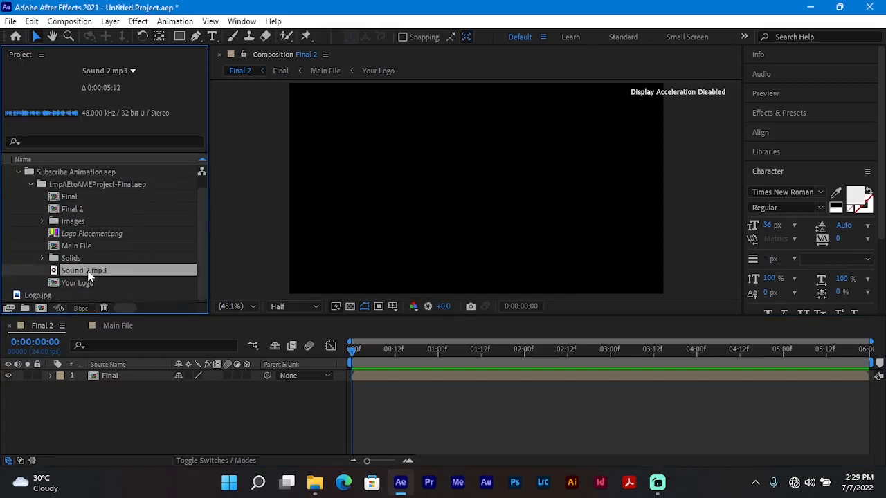
left_click_drag(79, 271, 95, 405)
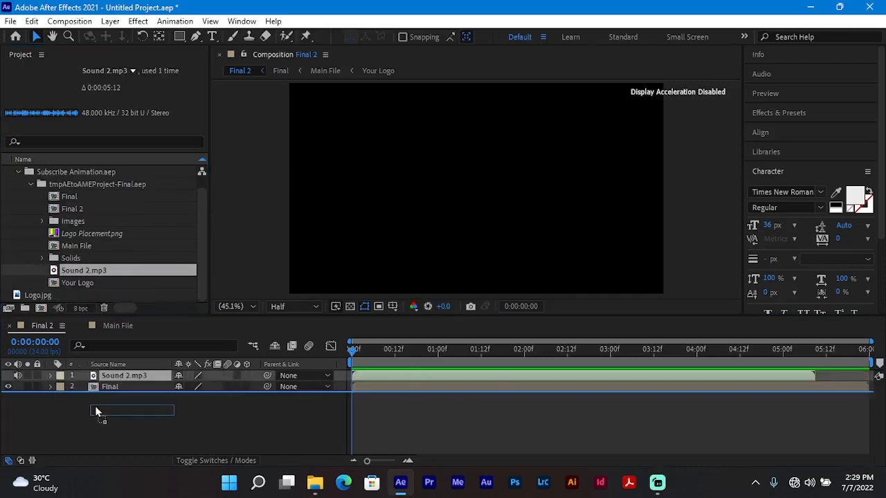
left_click(427, 439)
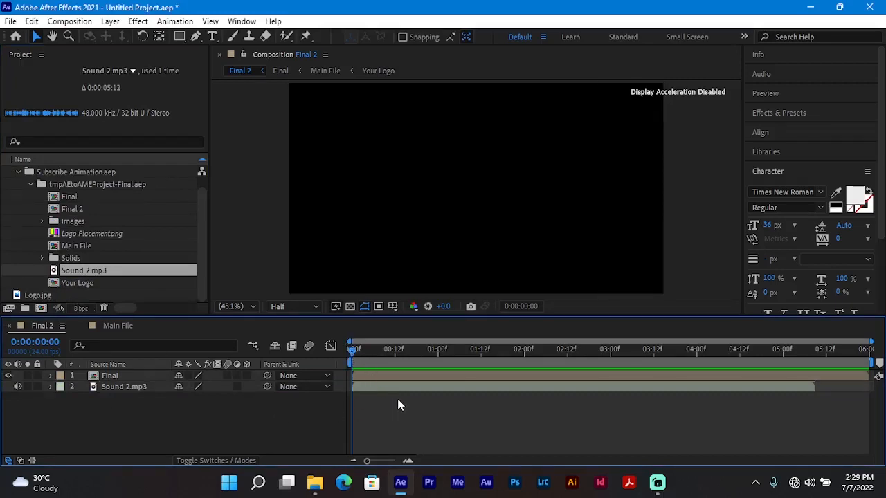
Preview Final 2 with its sound, then place the playhead at 0:00:00:14.
key("space")
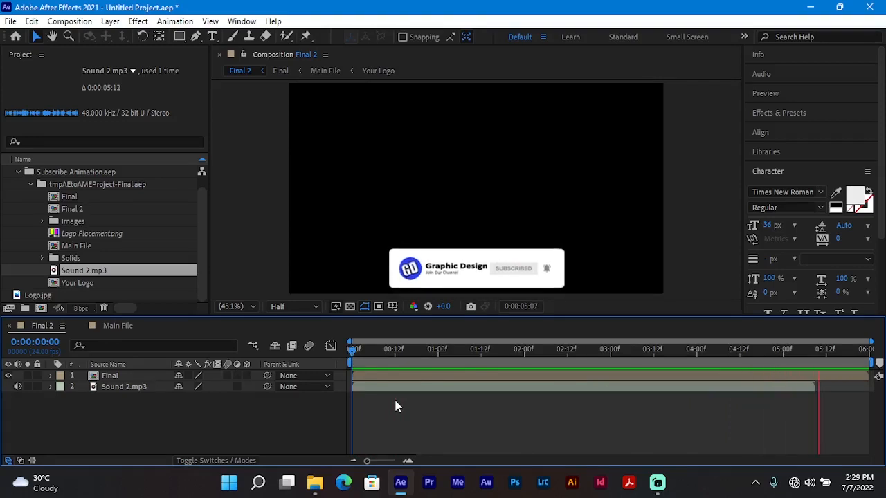
left_click_drag(363, 351, 352, 353)
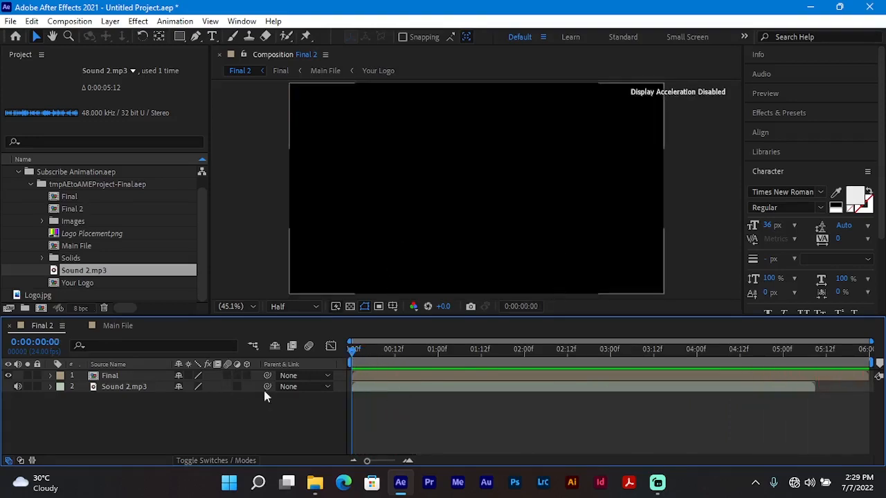
left_click(402, 352)
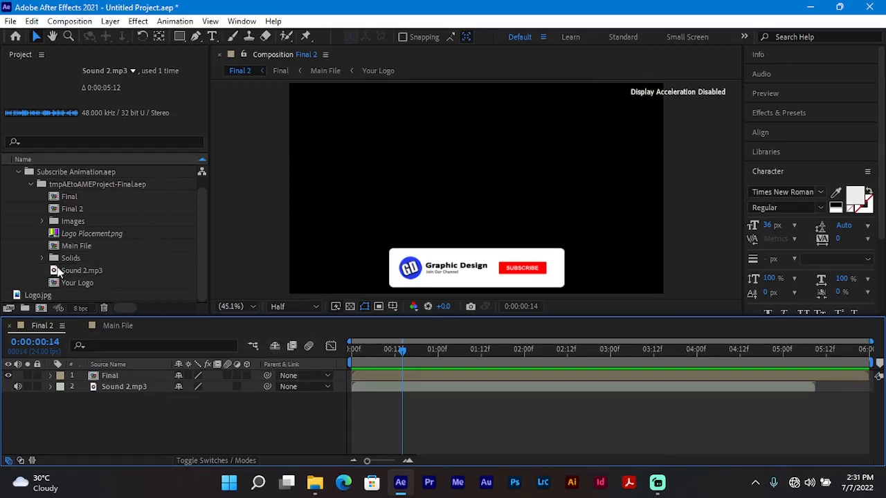
Collapse the tmpAEtoAMEProject-Final.aep folder among the project items.
left_click(30, 182)
right_click(73, 246)
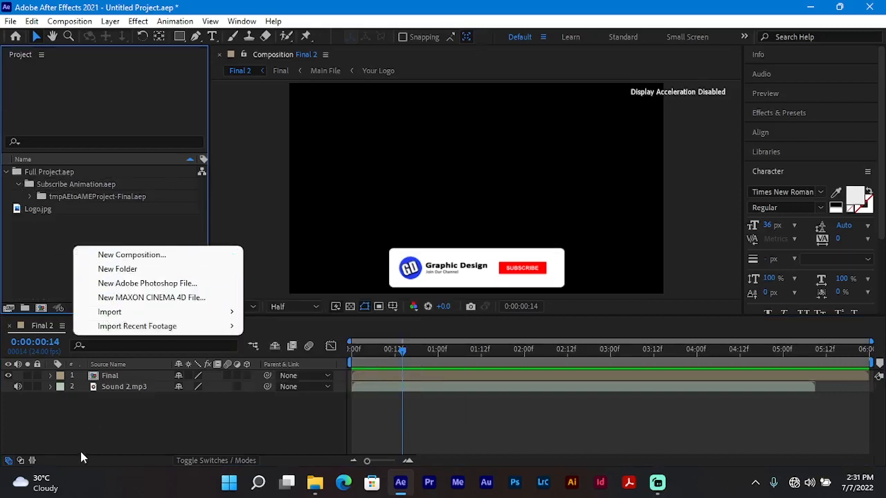
left_click(85, 423)
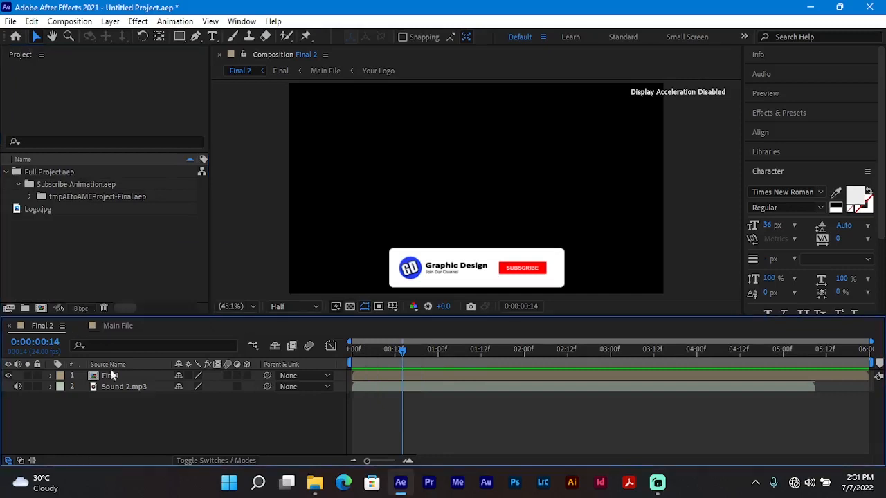
Add a 1280 × 720 px solid layer named Green Screen to Final 2, coloured bright green 12FF00.
right_click(118, 413)
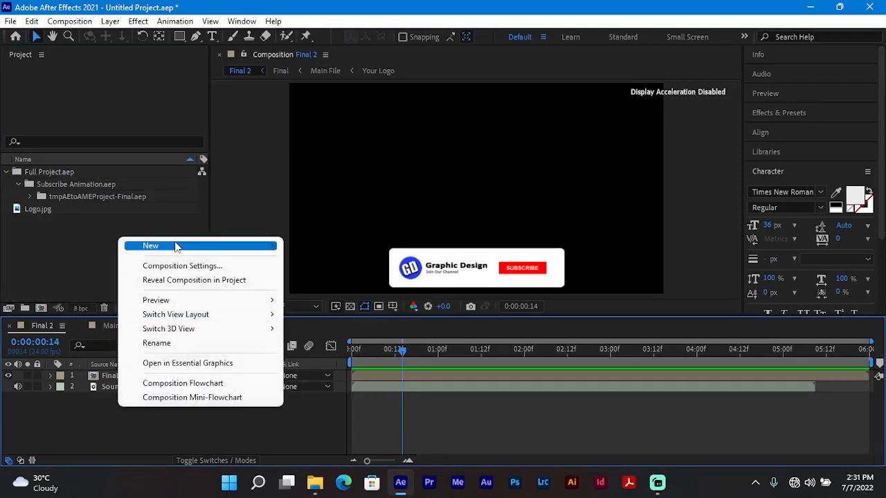
mouse_move(174, 246)
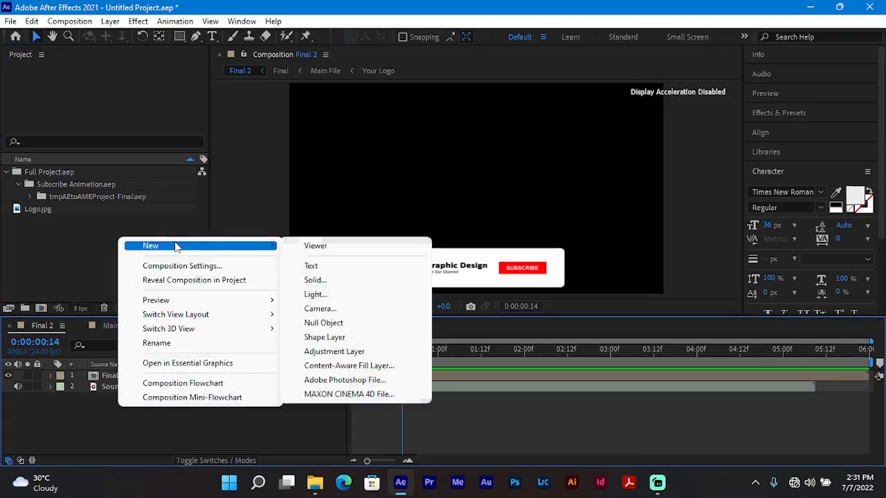
left_click(336, 280)
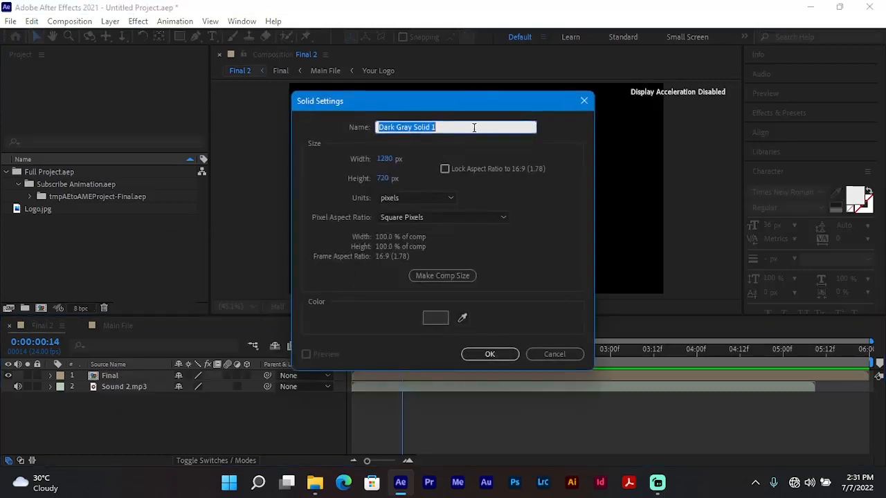
type("Gr")
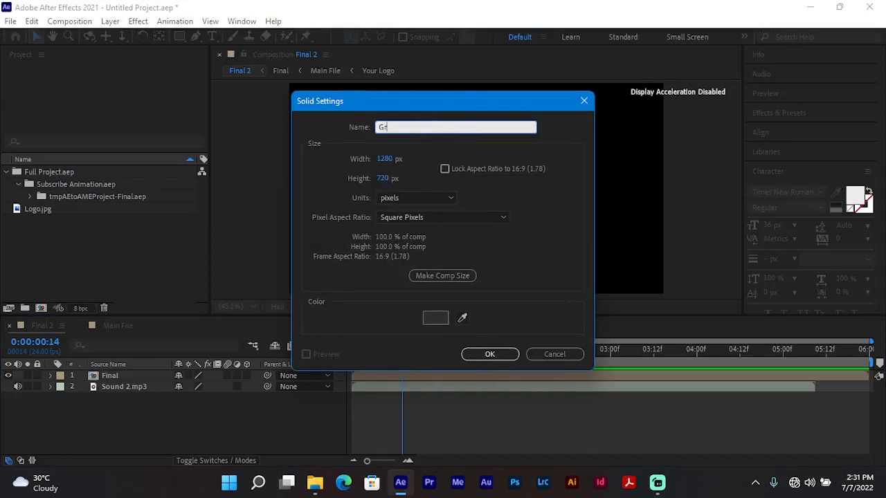
type("een Screen")
left_click(435, 317)
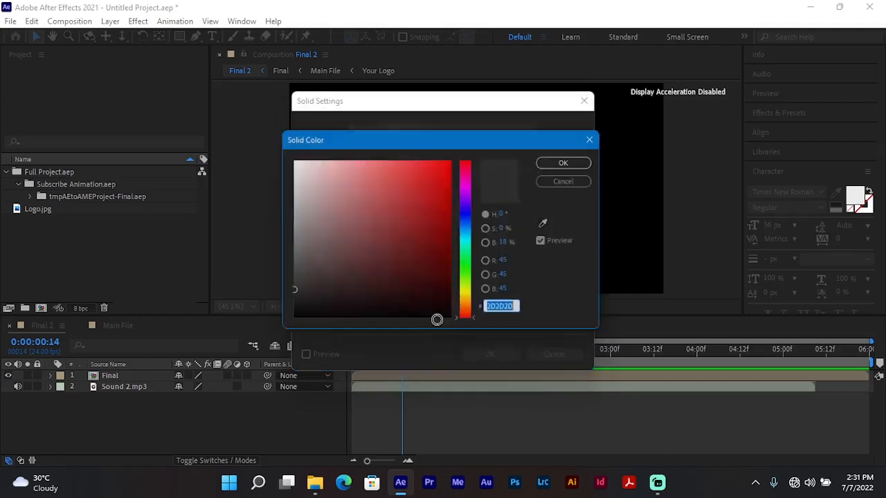
left_click(474, 270)
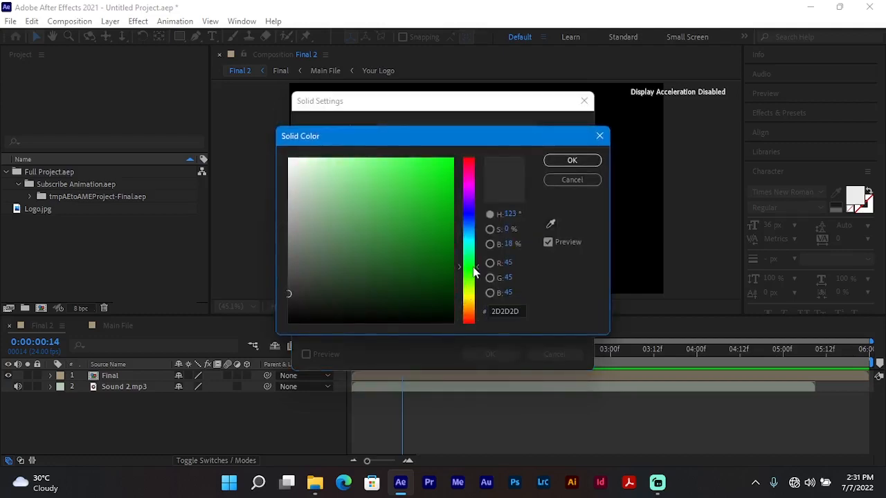
left_click_drag(389, 202, 454, 155)
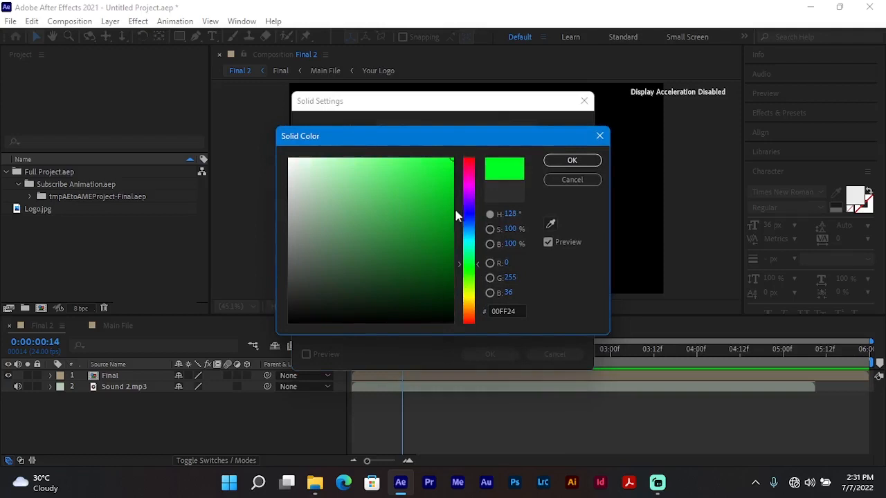
left_click_drag(459, 265, 465, 271)
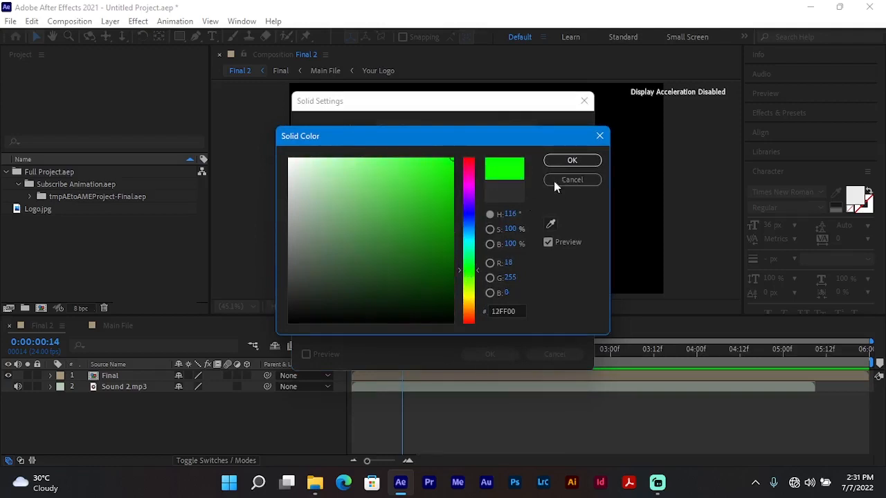
left_click(571, 160)
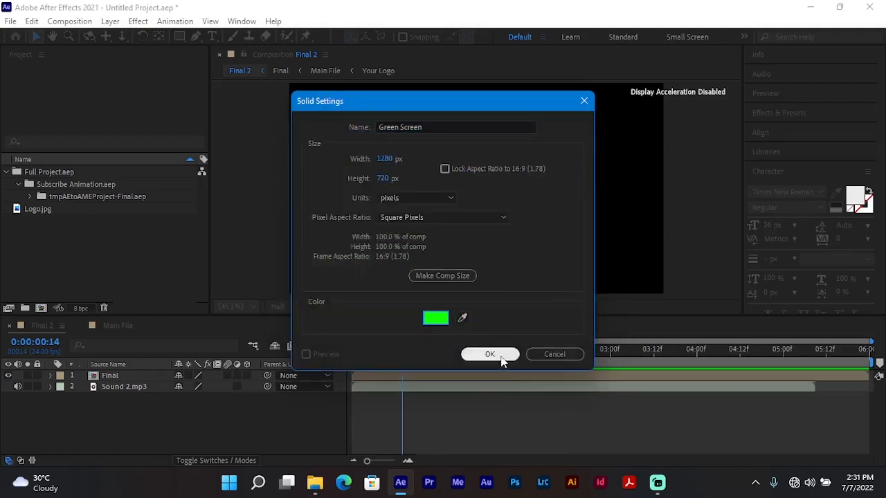
left_click(468, 355)
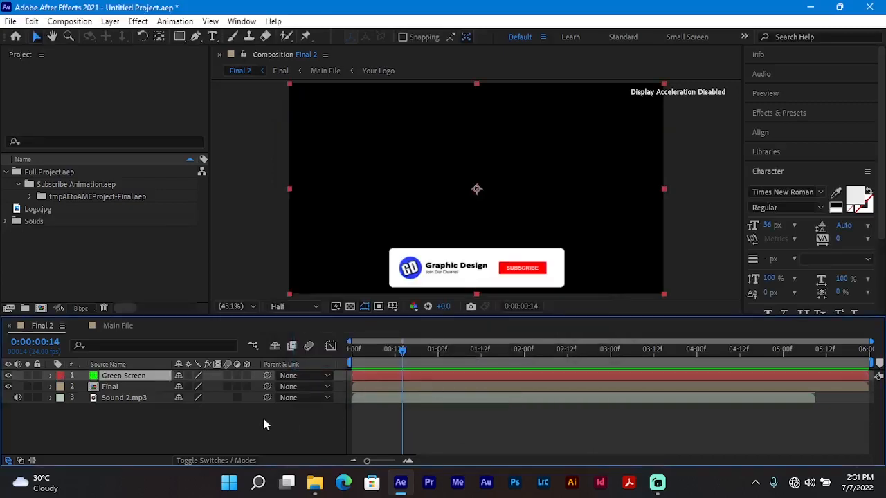
Move the Green Screen layer beneath Sound 2.mp3 so it becomes the lowest layer in Final 2.
left_click(252, 422)
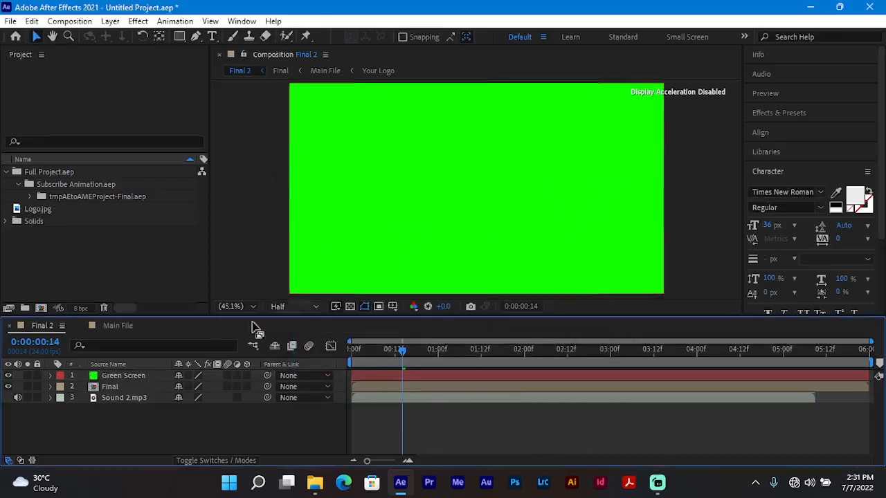
left_click_drag(130, 376, 133, 398)
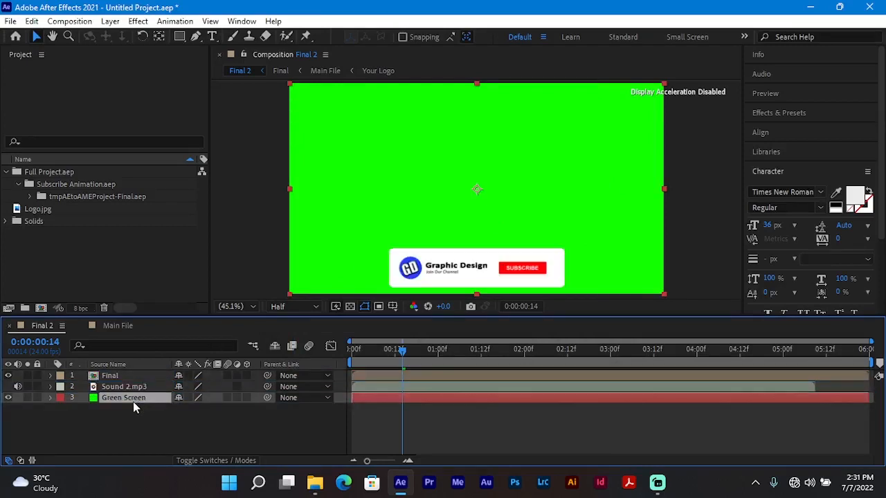
left_click(198, 410)
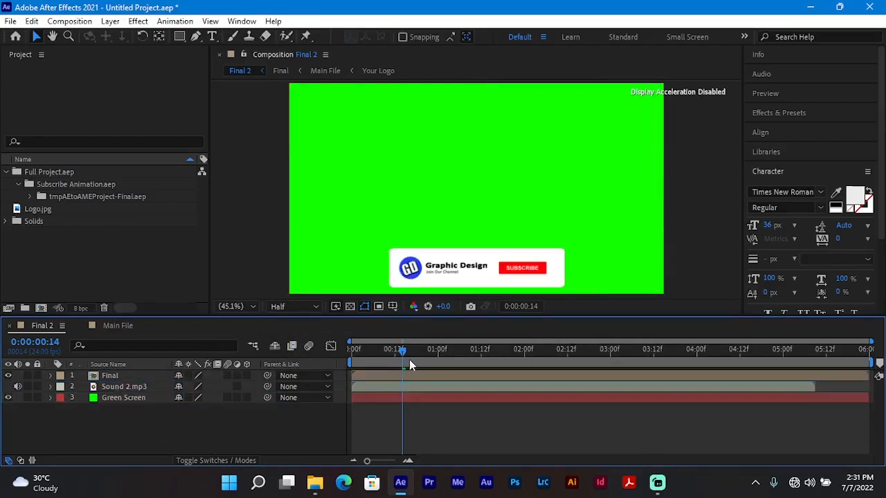
Preview Final 2 over the green background from the start, then return the playhead to 0:00:00:00.
left_click_drag(408, 356, 349, 359)
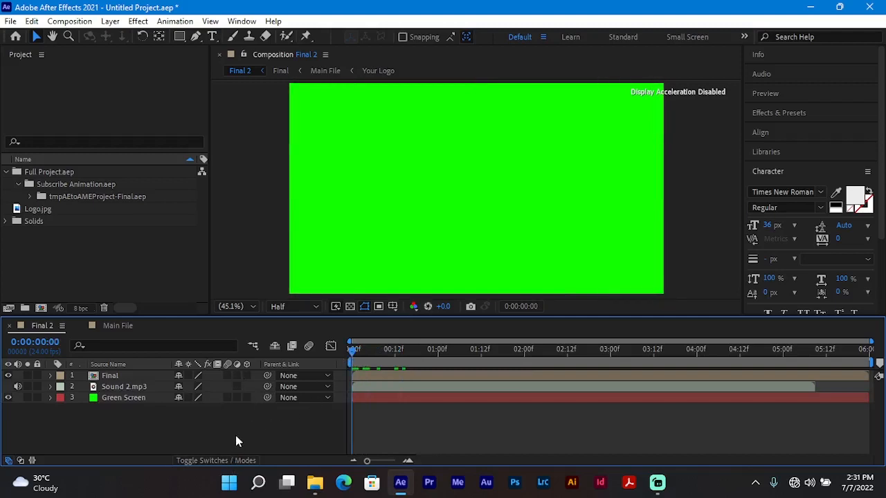
key("space")
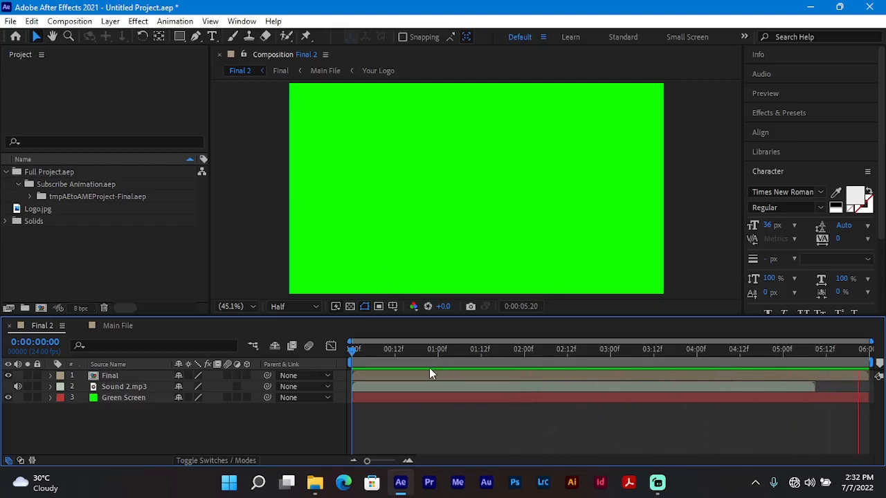
key("space")
left_click_drag(423, 358, 346, 351)
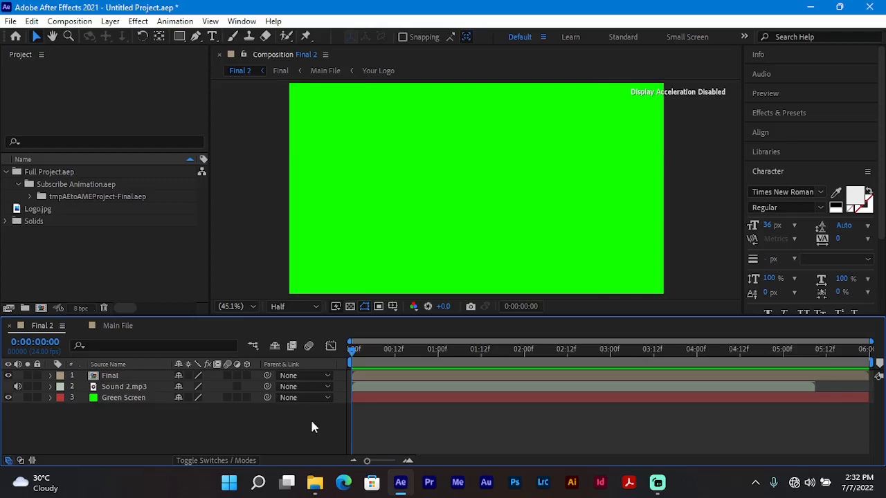
left_click(10, 21)
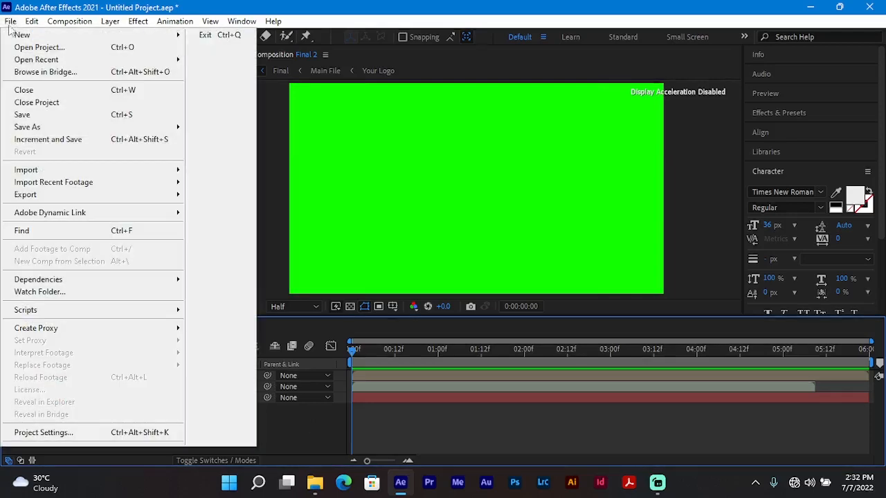
mouse_move(40, 195)
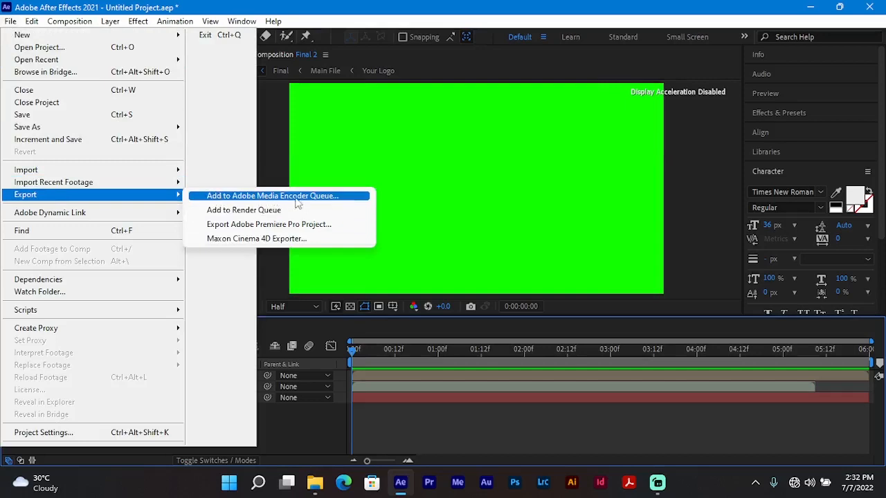
left_click(531, 406)
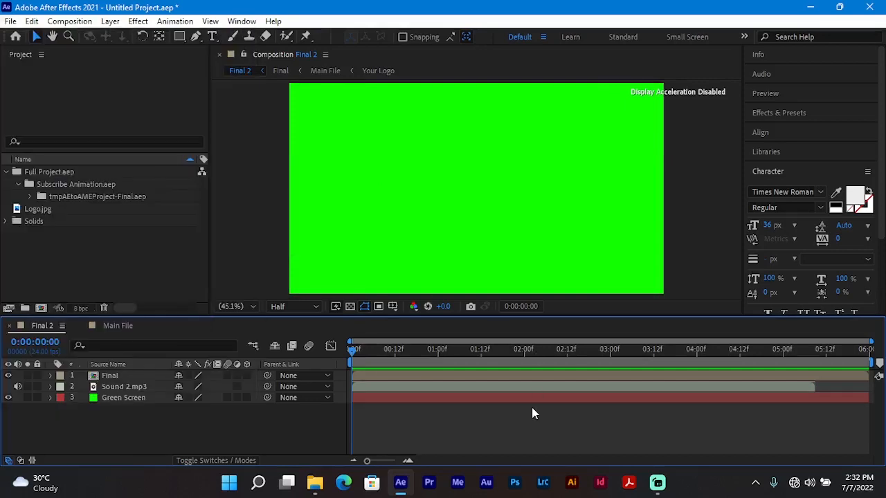
left_click(10, 20)
mouse_move(32, 21)
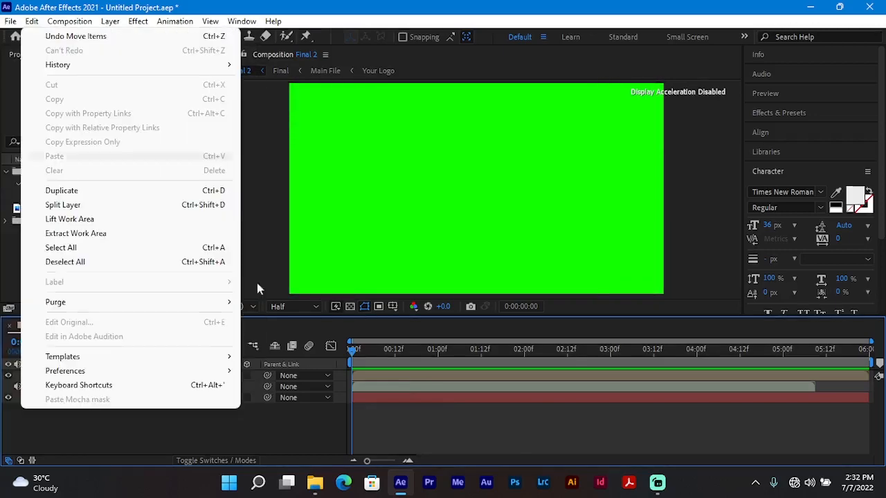
left_click(302, 442)
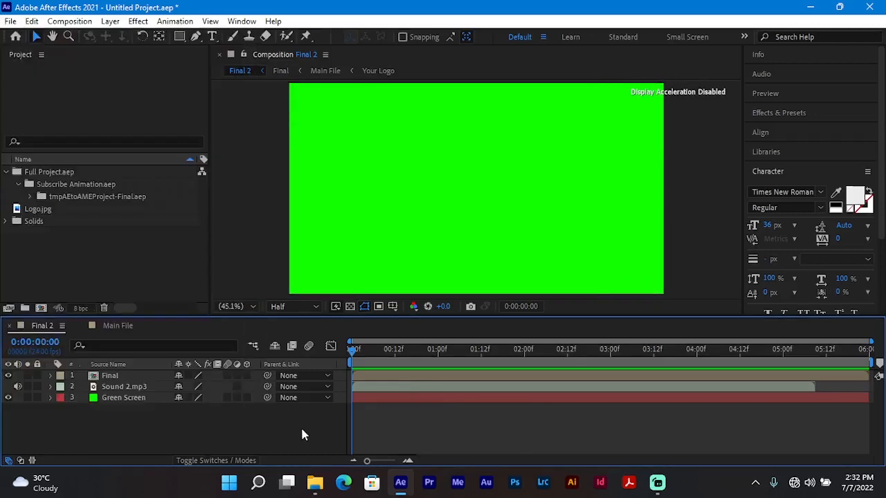
Try to export Final 2 through the render queue, then close the queue and return to the Final 2 composition.
left_click(12, 22)
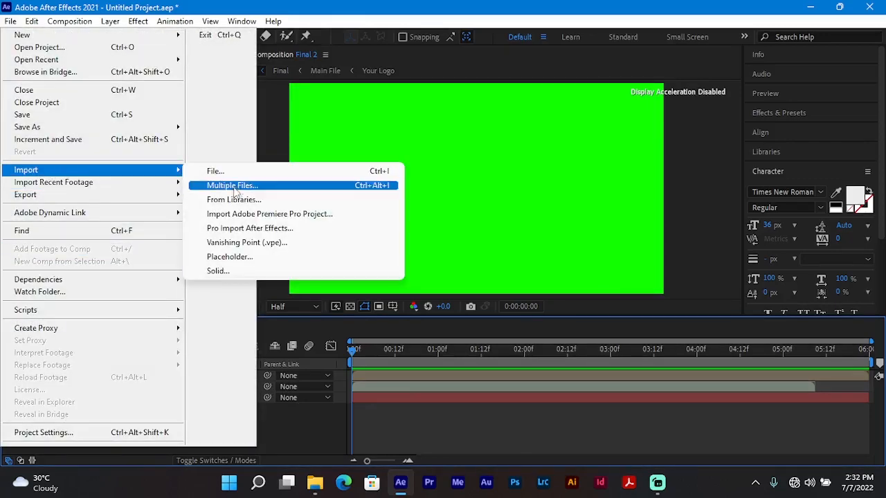
mouse_move(52, 200)
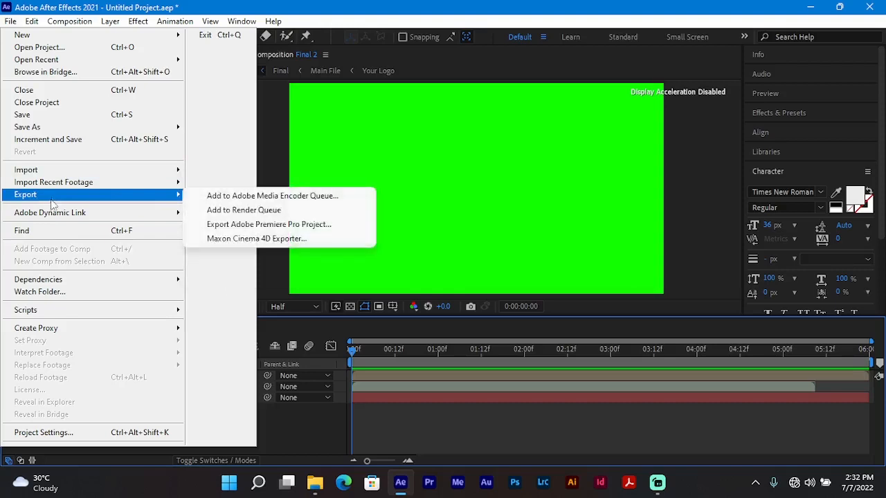
left_click(243, 211)
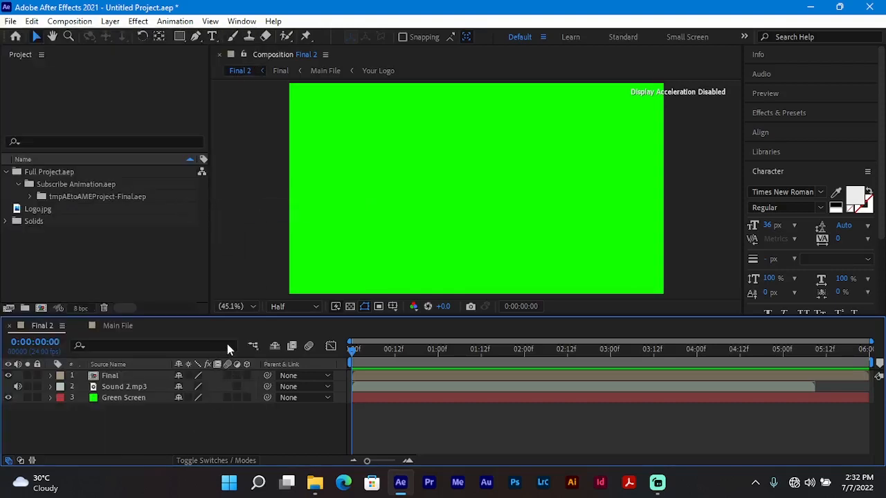
key("ctrl+alt+0")
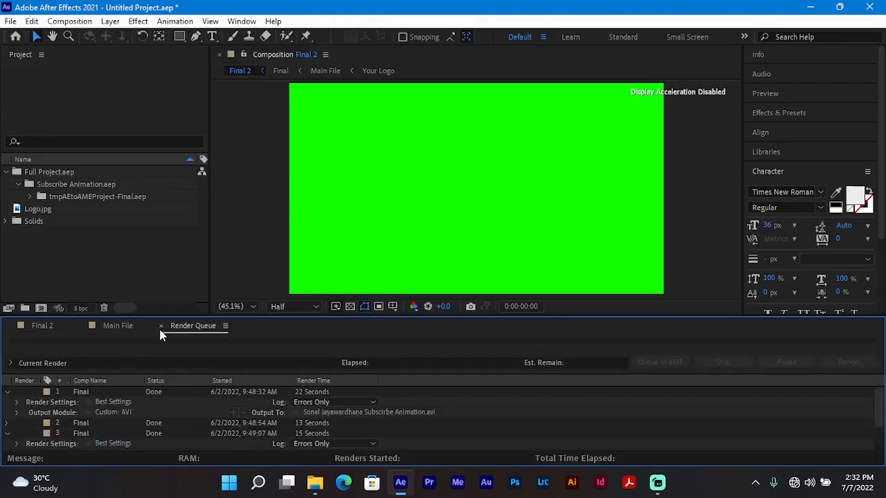
left_click(160, 326)
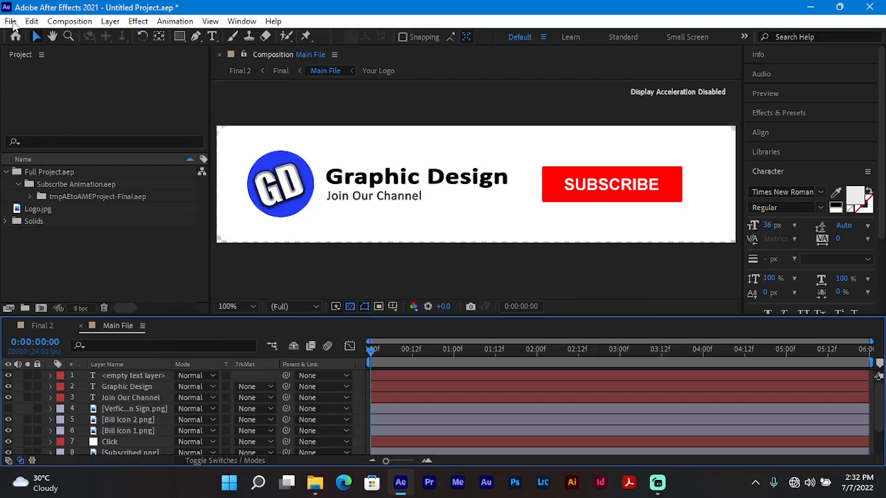
left_click(41, 326)
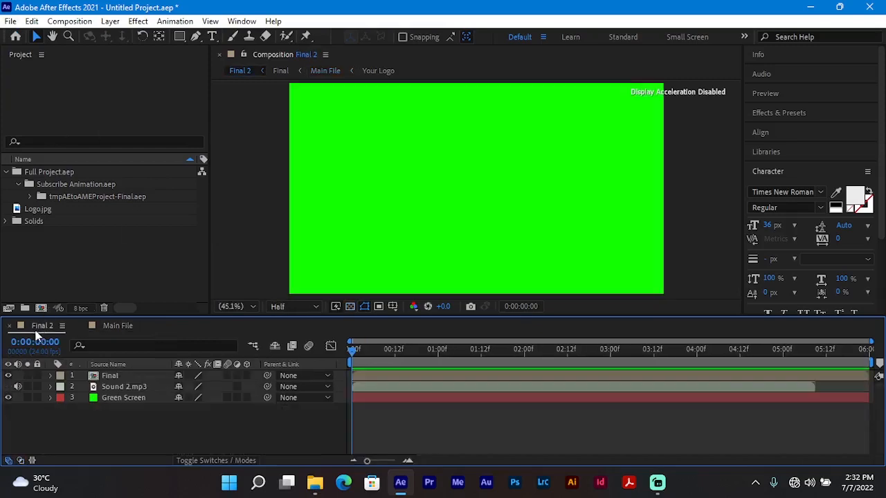
Send the Final 2 composition to the Adobe Media Encoder queue for export.
left_click(11, 20)
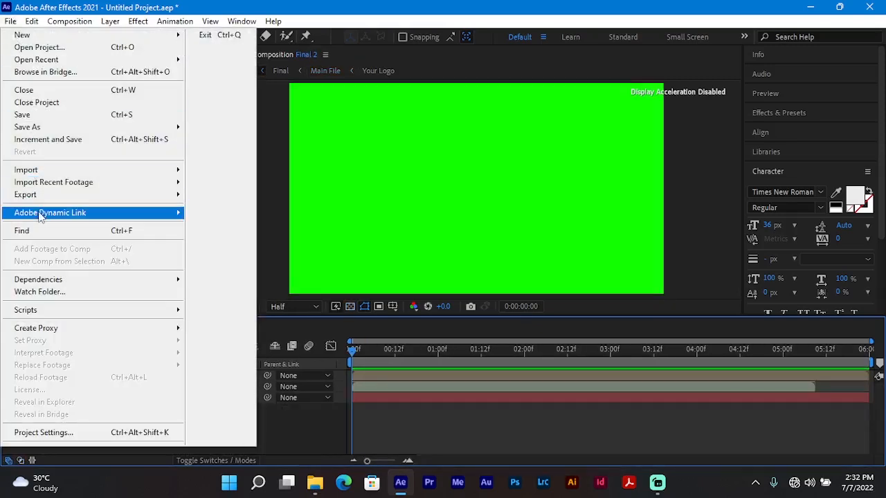
mouse_move(83, 194)
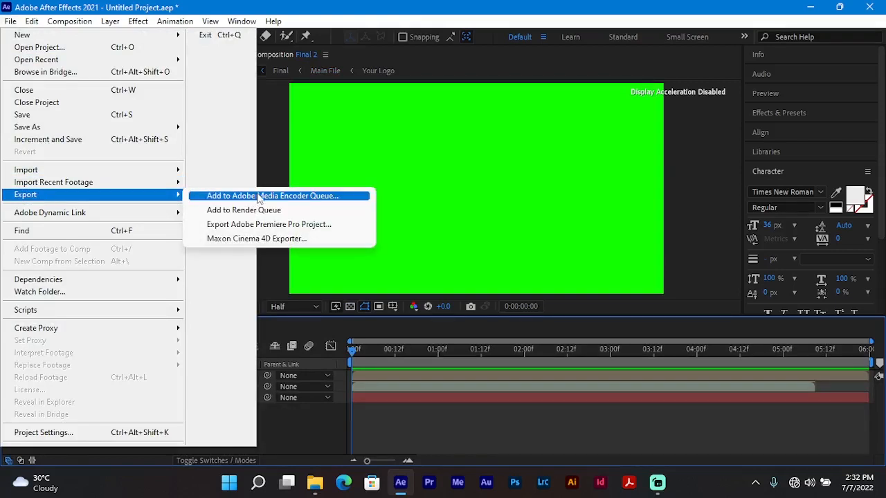
left_click(259, 196)
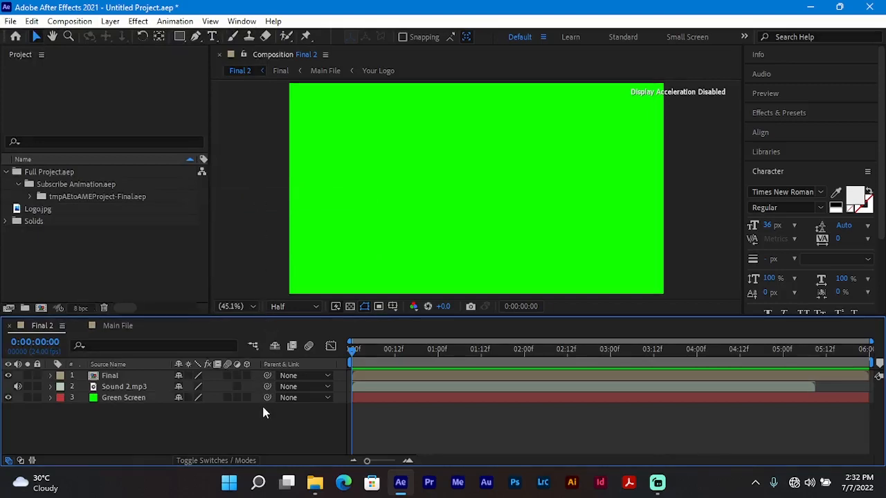